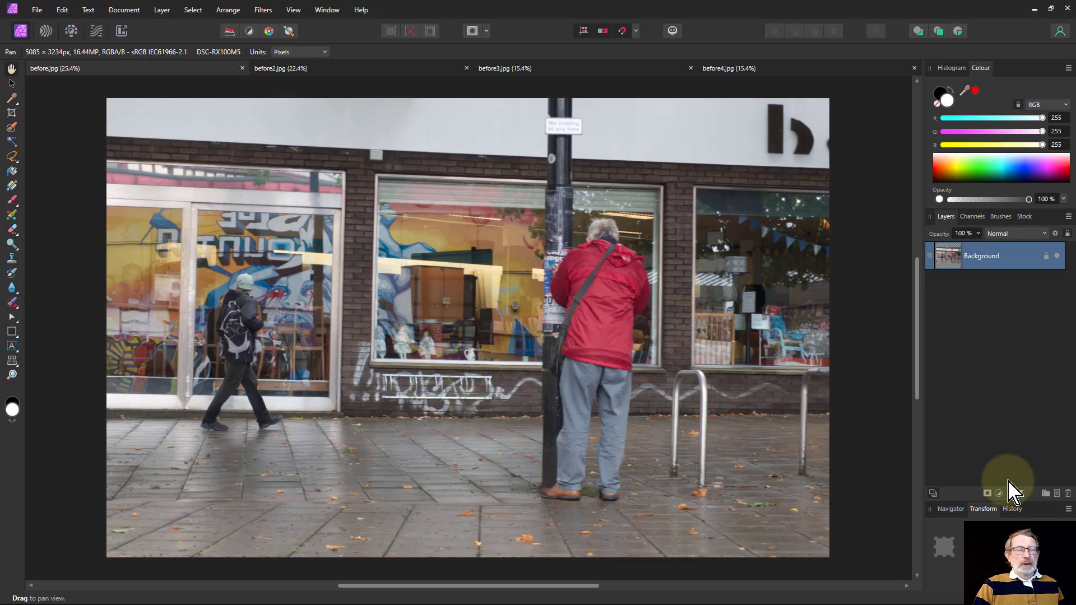
# - Add a Black and White adjustment to the before.jpg photo and set its Red value to 151%
pyautogui.click(1000, 494)
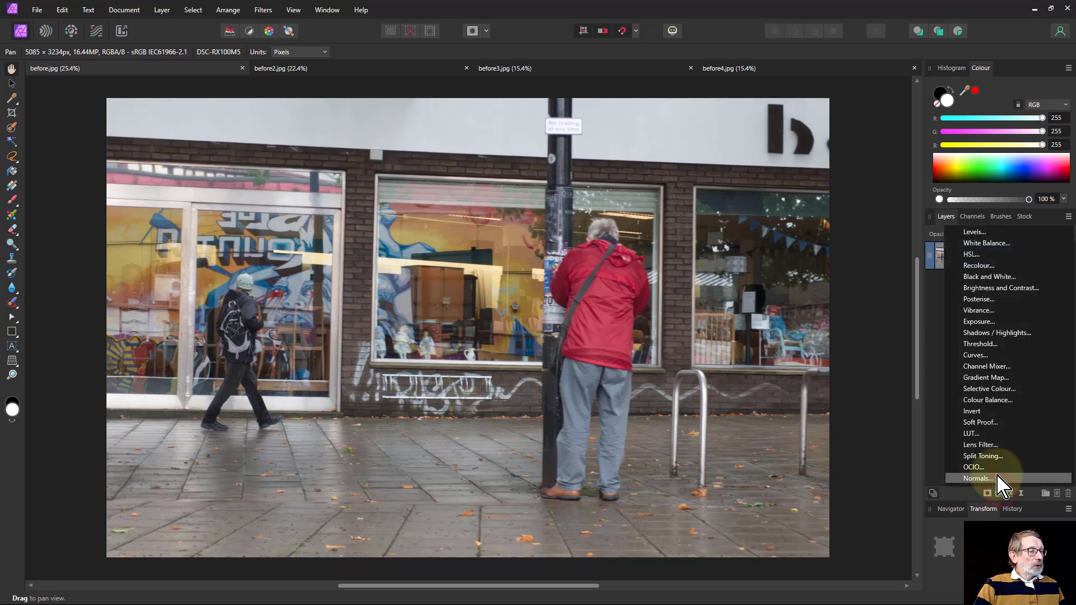
pyautogui.click(990, 276)
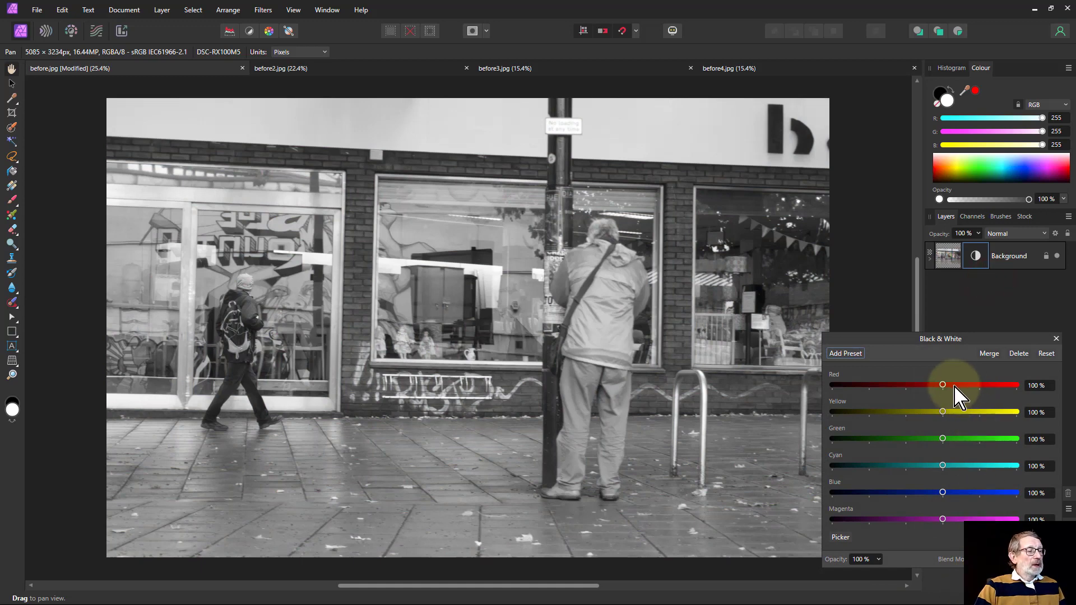
pyautogui.moveTo(947, 385); pyautogui.dragTo(1013, 395)
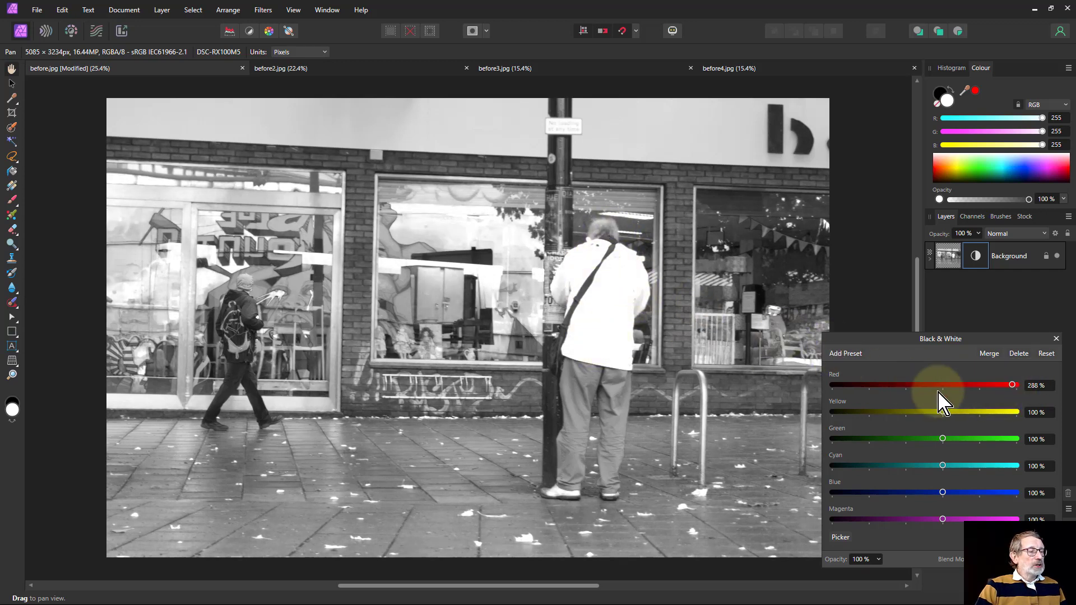
pyautogui.moveTo(1012, 386); pyautogui.dragTo(966, 386)
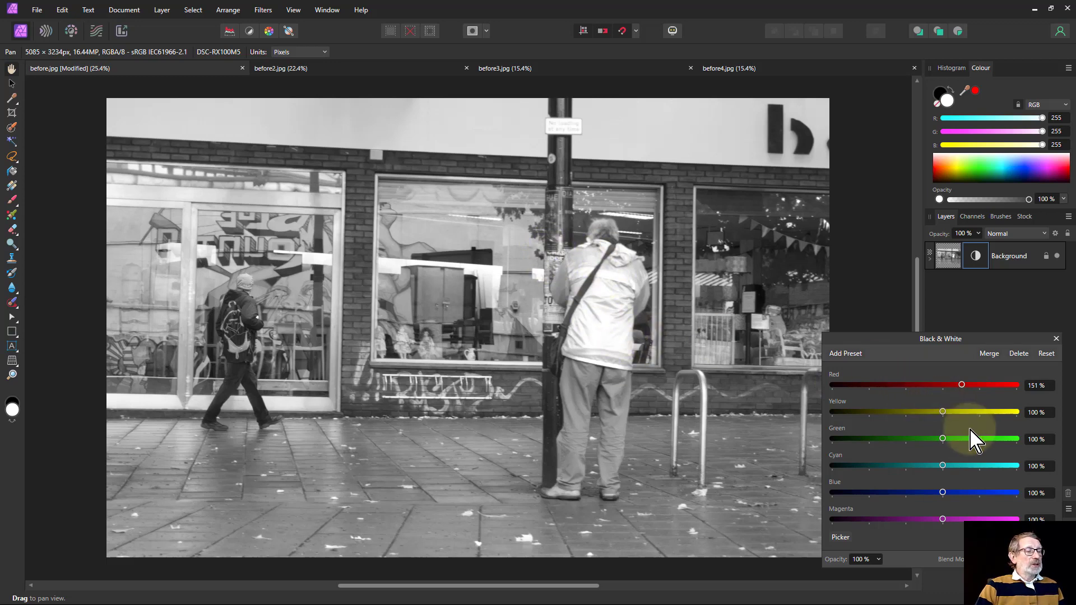
# - Set the Black and White adjustment's Green to -54% and Yellow to -50%
pyautogui.moveTo(942, 412); pyautogui.dragTo(966, 415)
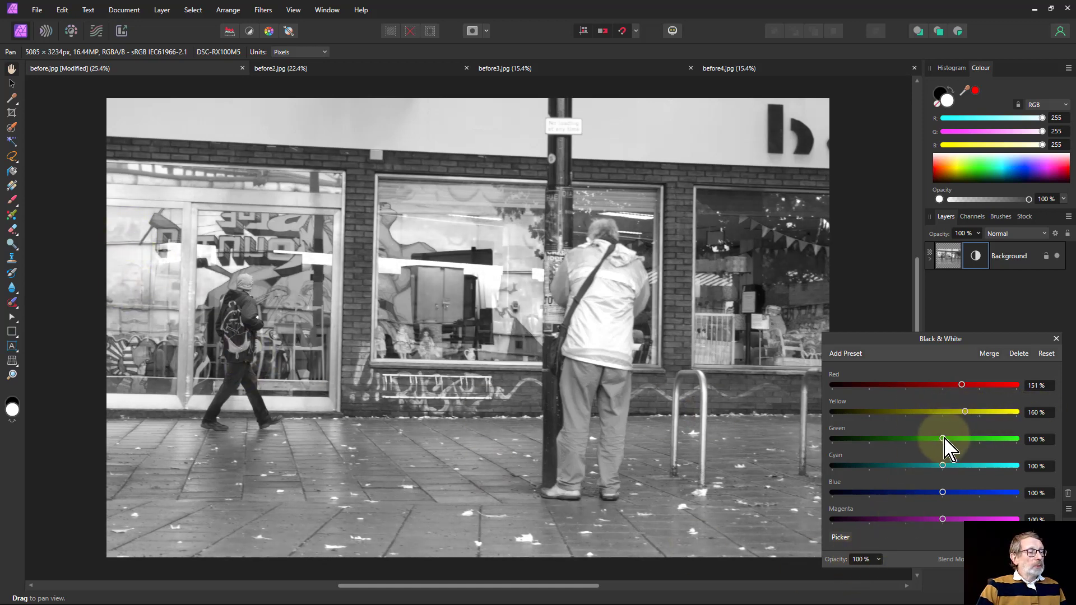
pyautogui.moveTo(944, 440); pyautogui.dragTo(886, 439)
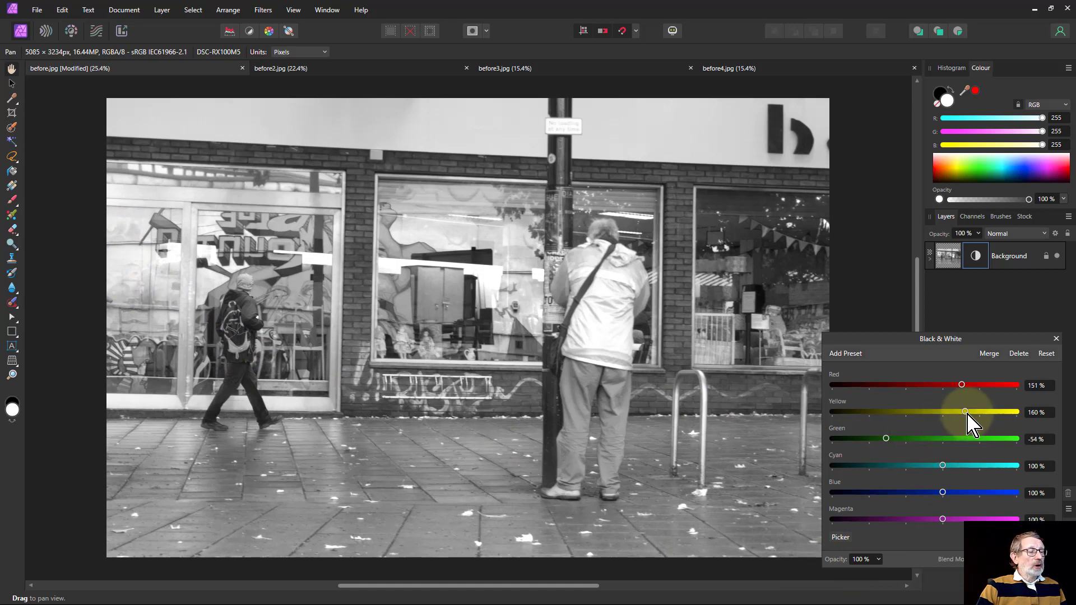
pyautogui.moveTo(968, 416); pyautogui.dragTo(895, 435)
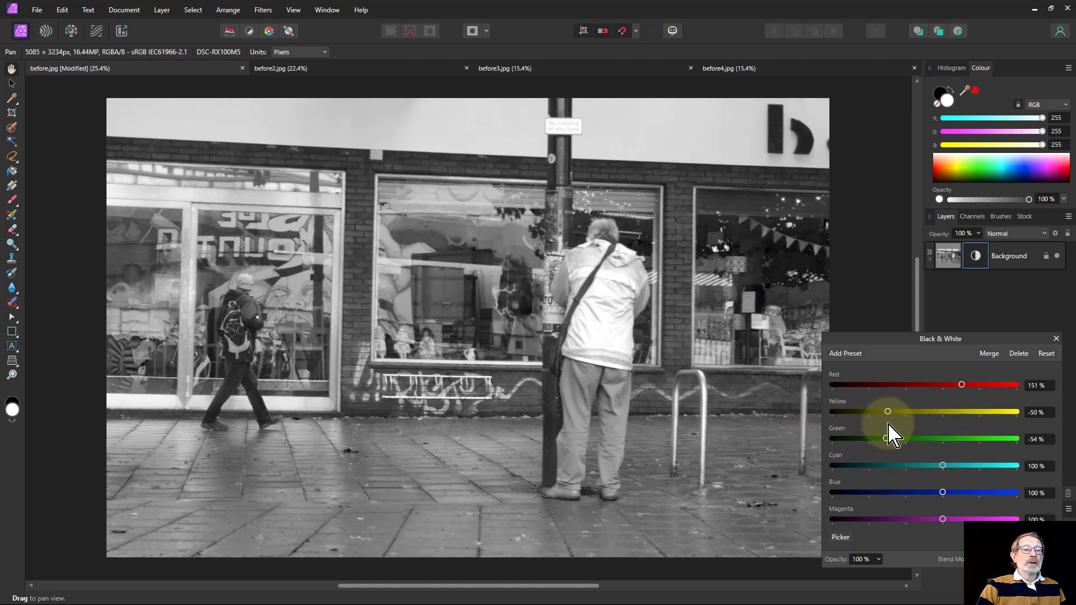
# - Refine the street photo's greyscale mix with Green 110%, Cyan 200%, Blue 248%, Magenta 40% and Red 162%
pyautogui.moveTo(887, 443); pyautogui.dragTo(997, 494)
pyautogui.moveTo(945, 519); pyautogui.dragTo(921, 519)
pyautogui.moveTo(962, 386); pyautogui.dragTo(970, 386)
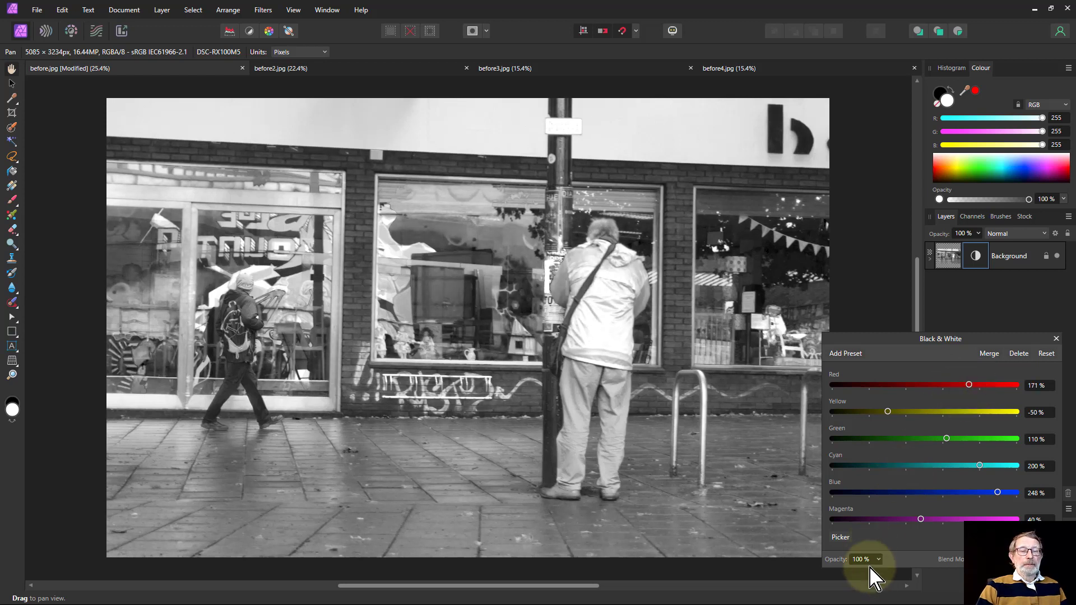
pyautogui.moveTo(969, 386); pyautogui.dragTo(979, 385)
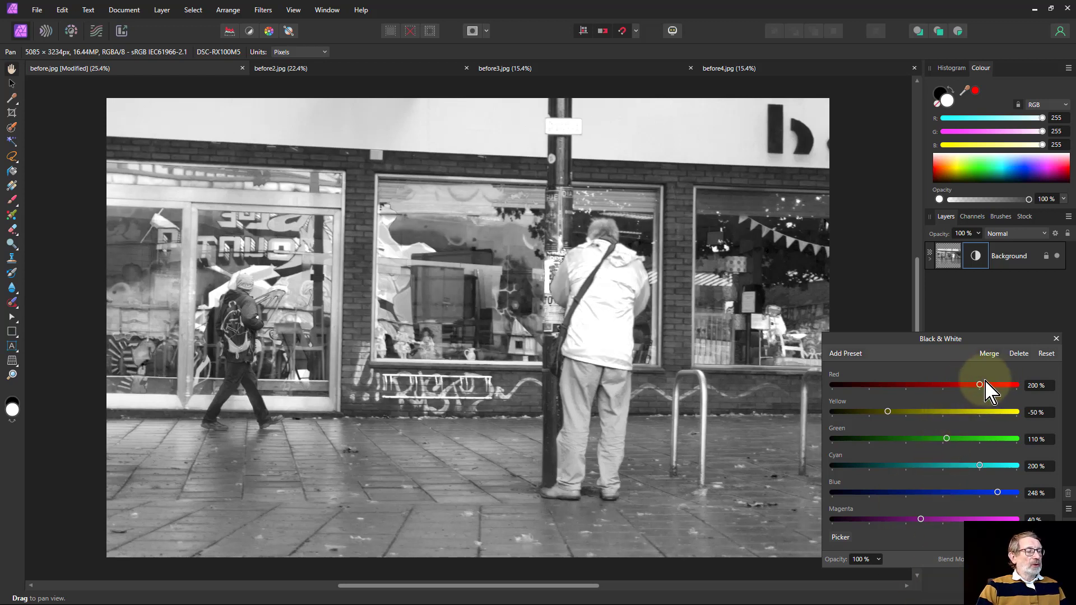
pyautogui.moveTo(982, 386); pyautogui.dragTo(966, 388)
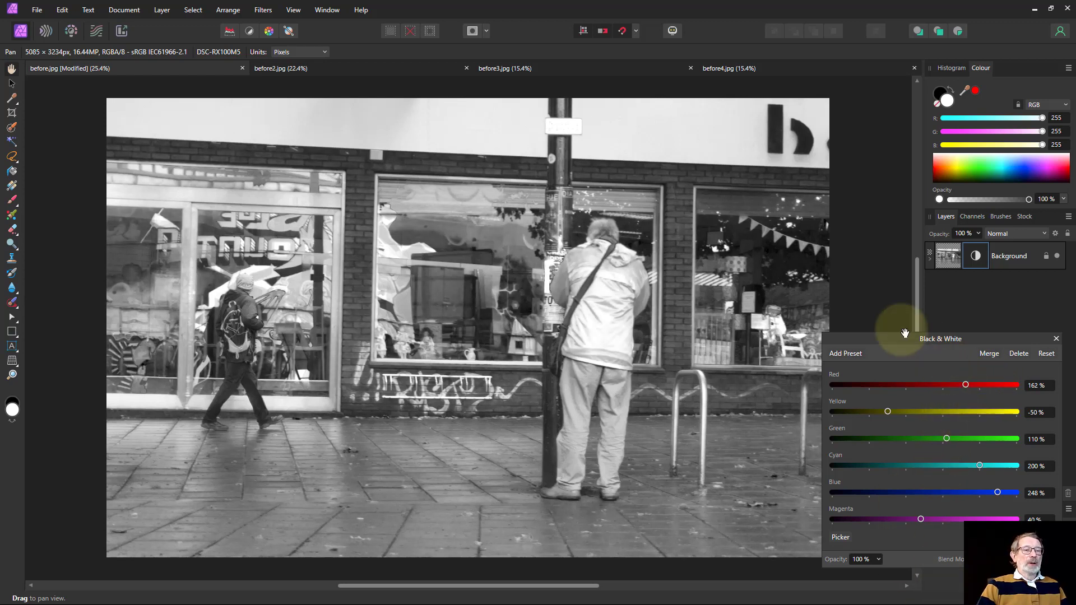
# - Switch to the before2.jpg document and add a Black and White adjustment to its photo
pyautogui.click(365, 70)
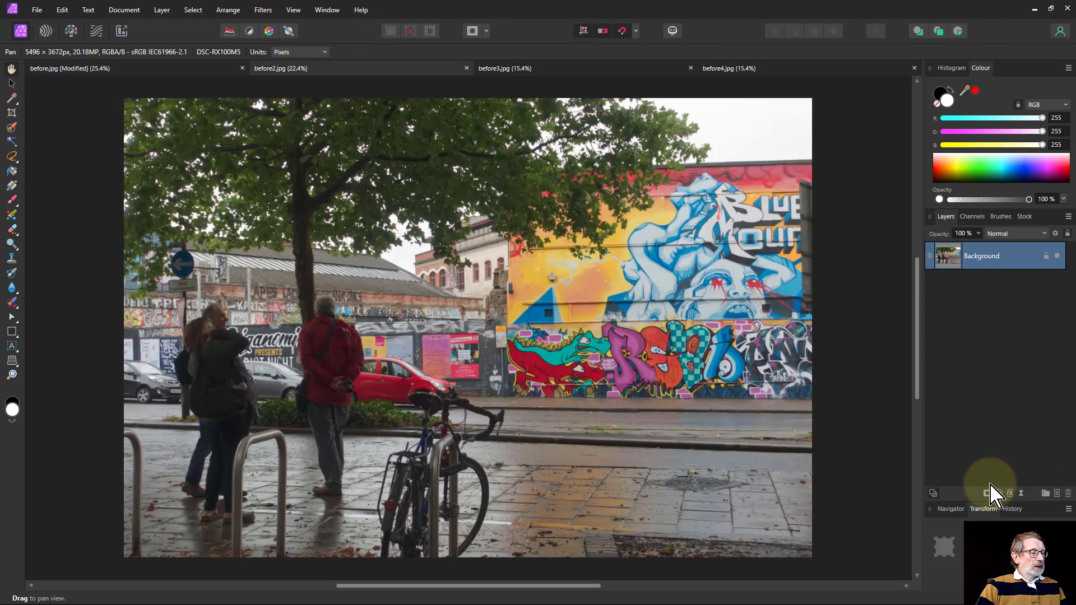
pyautogui.click(999, 493)
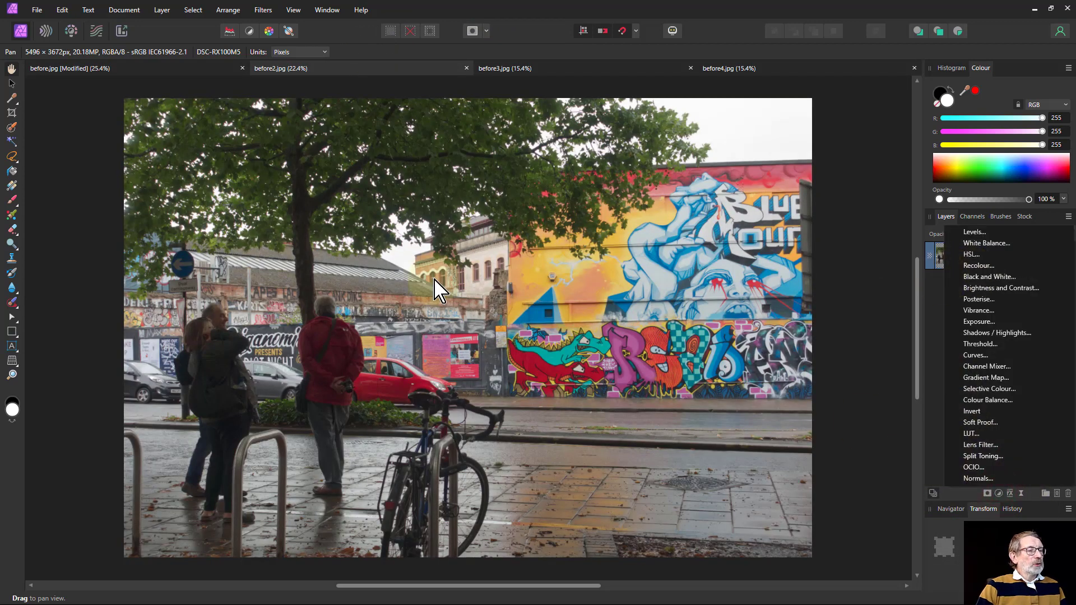
pyautogui.click(979, 277)
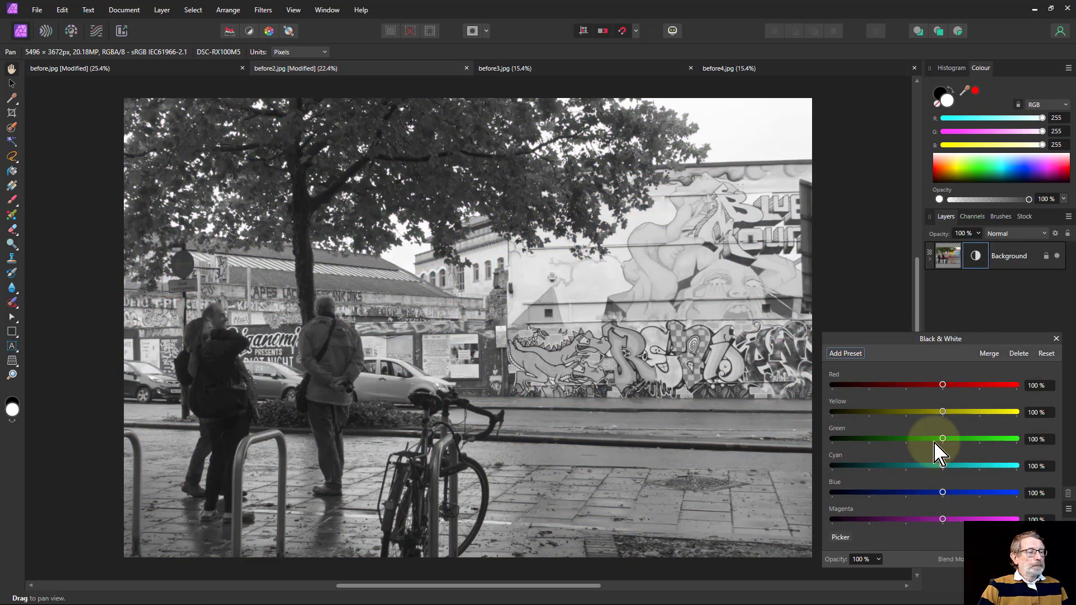
# - Set the mural photo's greyscale mix to Red 206%, Yellow 200%, Green 300%, Cyan -5%, Blue 0% and Magenta 160%
pyautogui.moveTo(943, 385); pyautogui.dragTo(982, 399)
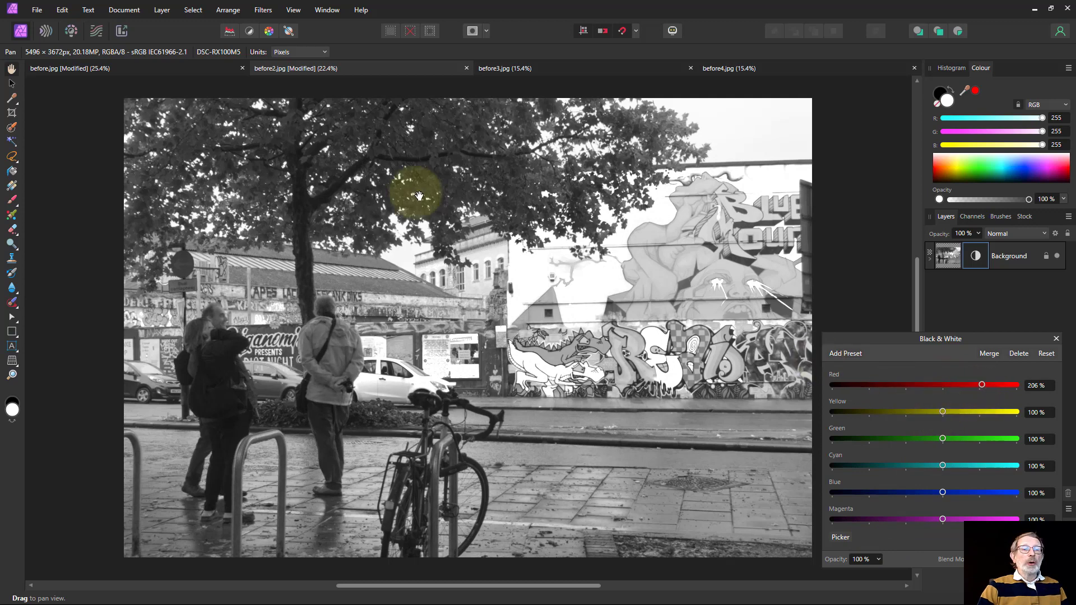
pyautogui.moveTo(942, 413); pyautogui.dragTo(980, 433)
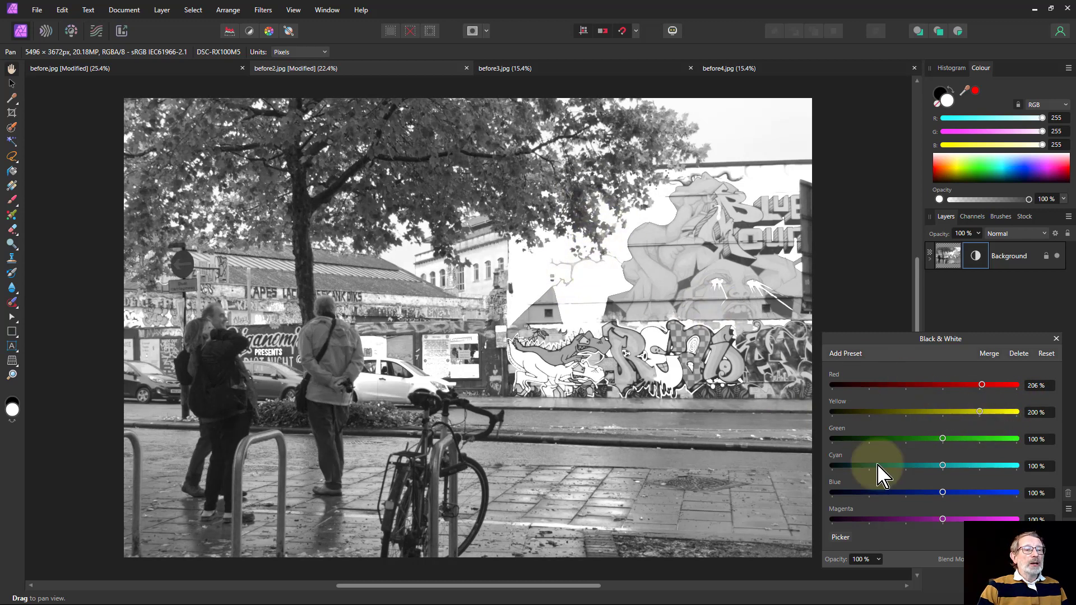
pyautogui.moveTo(946, 441); pyautogui.dragTo(1075, 448)
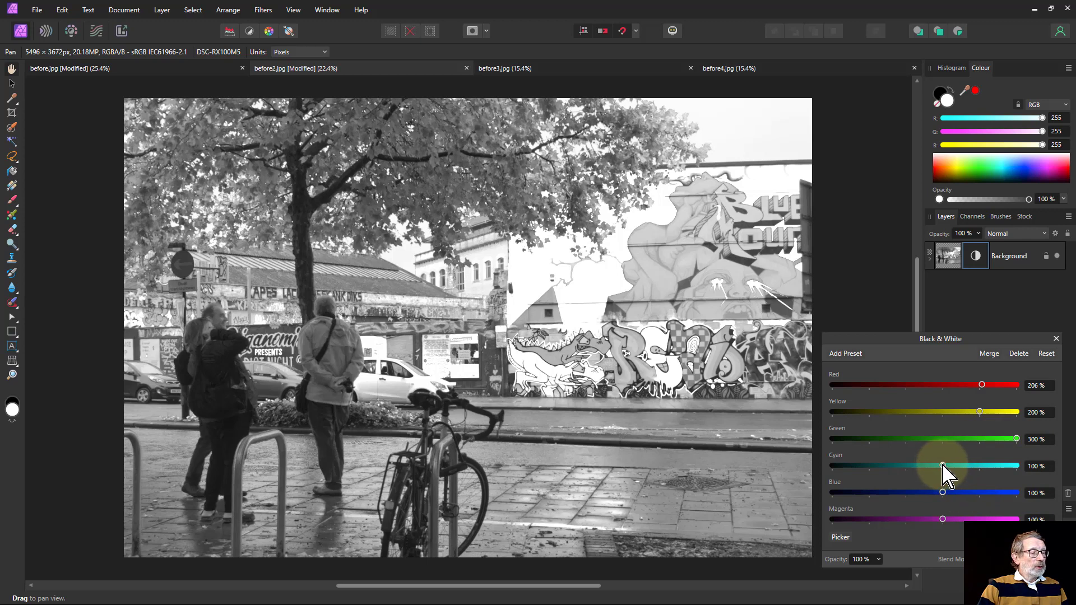
pyautogui.moveTo(944, 466); pyautogui.dragTo(895, 494)
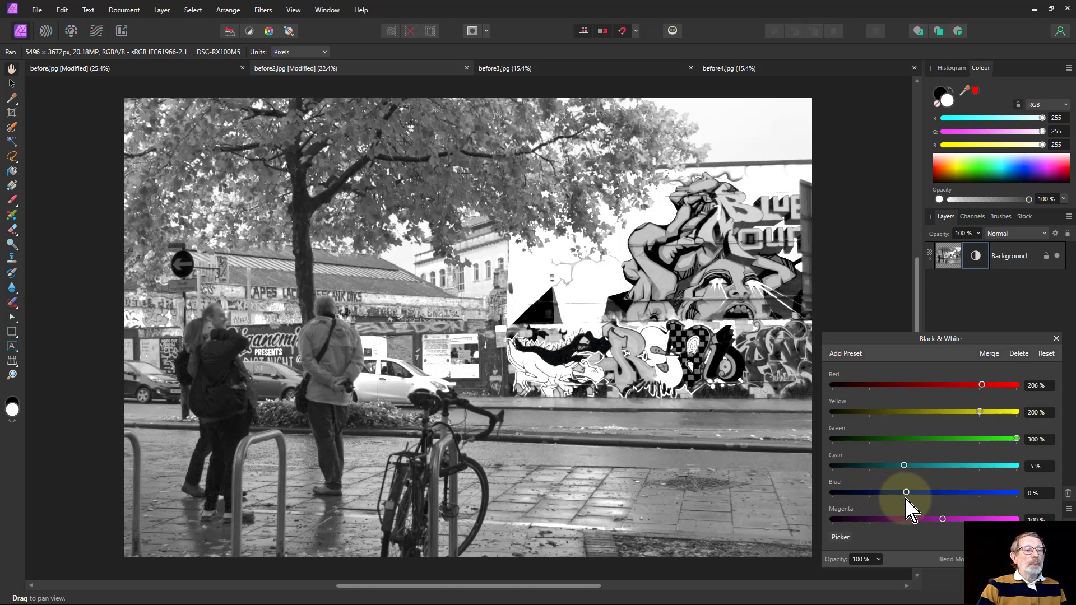
pyautogui.moveTo(911, 508)
pyautogui.mouseDown()
pyautogui.moveTo(925, 505)
pyautogui.moveTo(910, 507)
pyautogui.mouseUp()
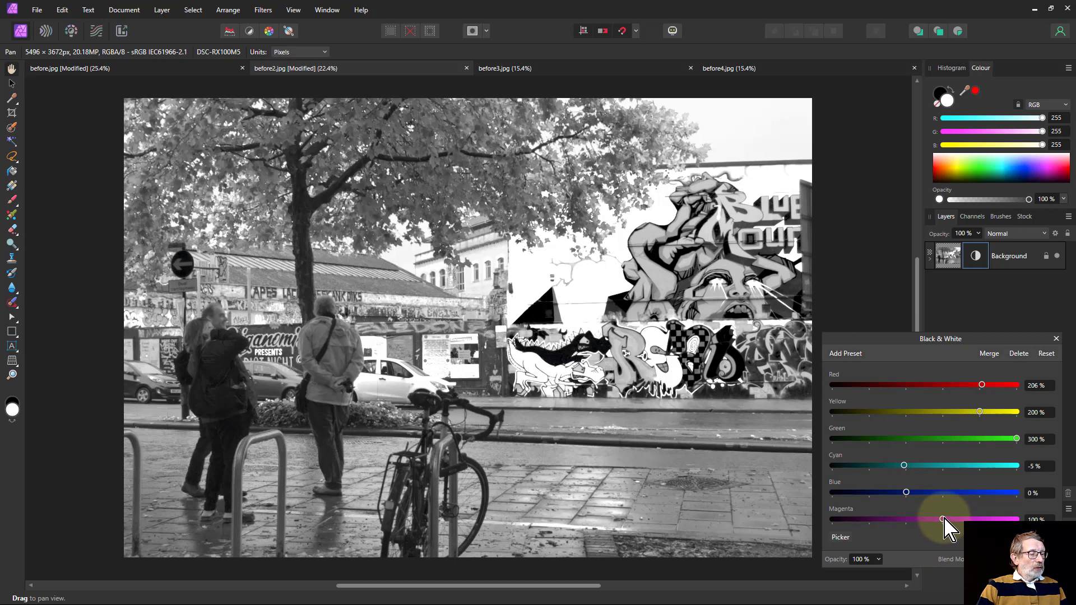
pyautogui.moveTo(945, 519)
pyautogui.mouseDown()
pyautogui.moveTo(1004, 519)
pyautogui.moveTo(904, 520)
pyautogui.moveTo(988, 519)
pyautogui.moveTo(944, 519)
pyautogui.moveTo(965, 519)
pyautogui.mouseUp()
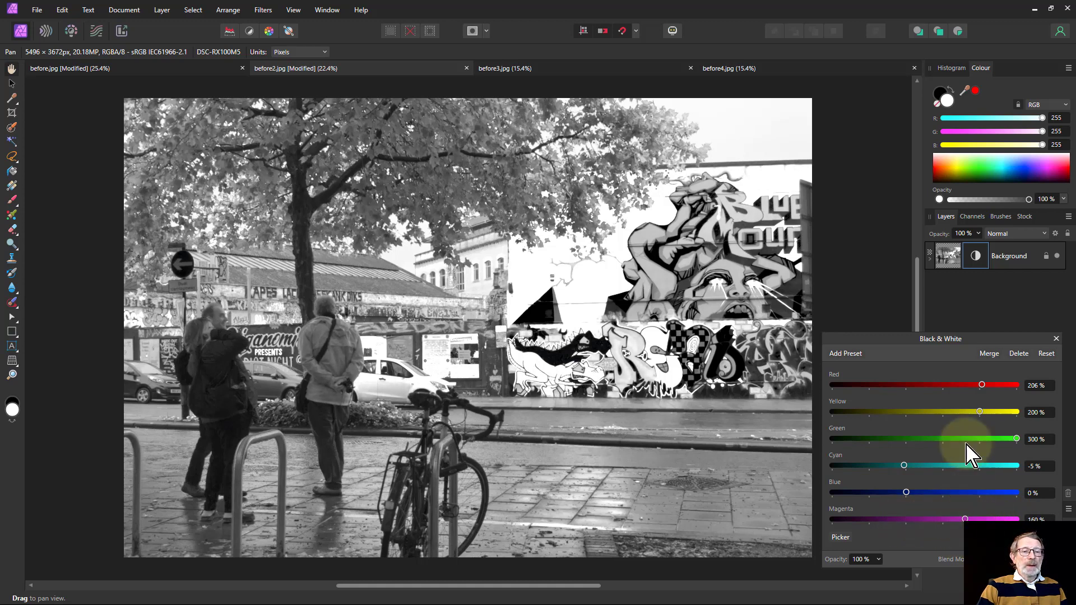
# - Expand the Background layer and toggle the Black and White adjustment off and on to compare before and after
pyautogui.click(929, 256)
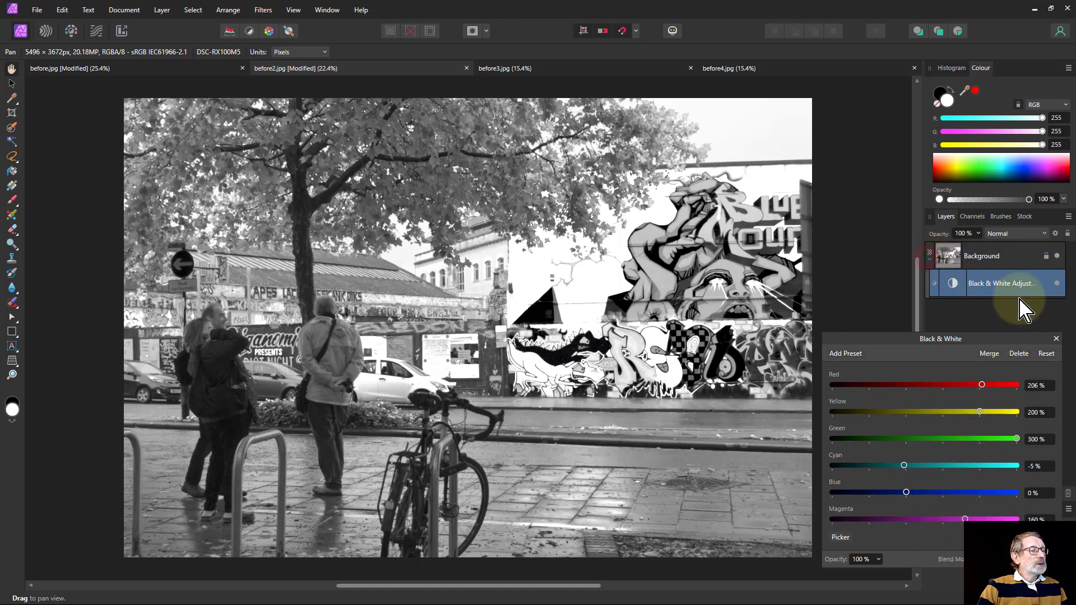
pyautogui.click(1056, 283)
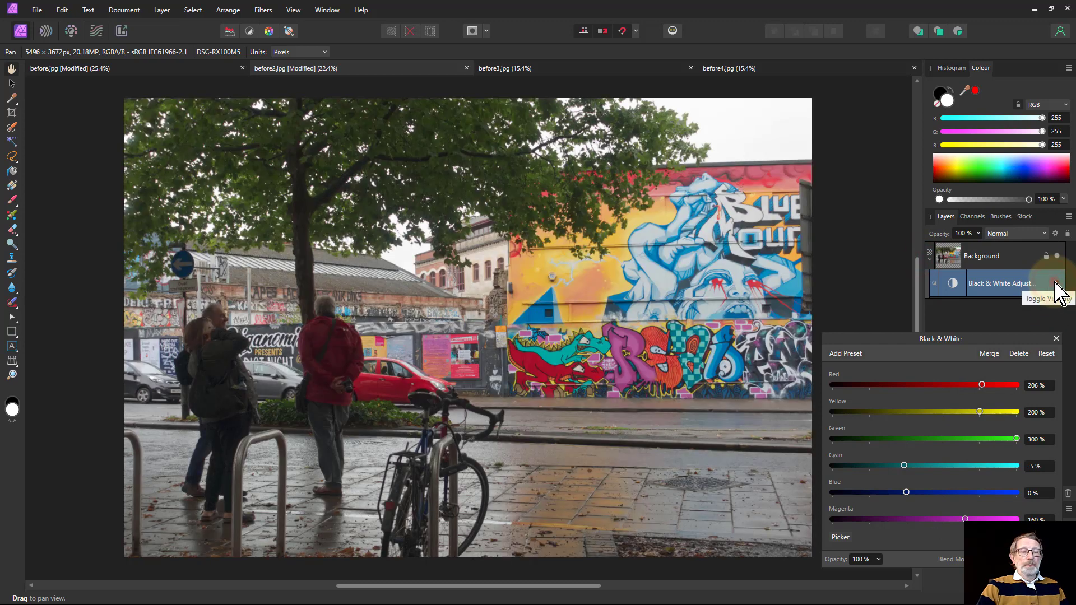
pyautogui.click(1055, 284)
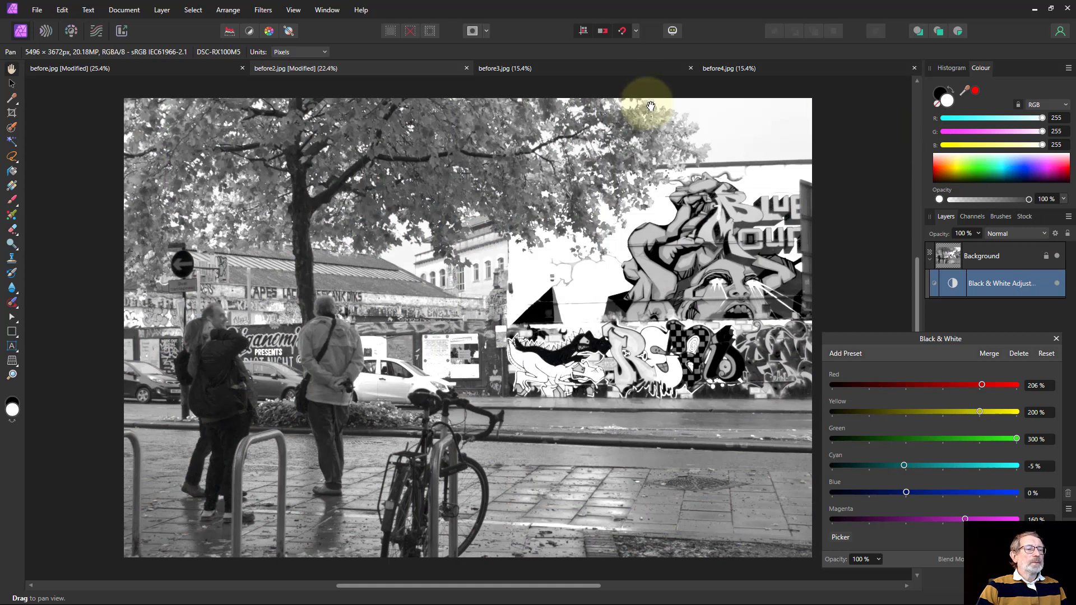
# - Switch to the before3.jpg document and add a Black and White adjustment to the landscape photo
pyautogui.click(621, 67)
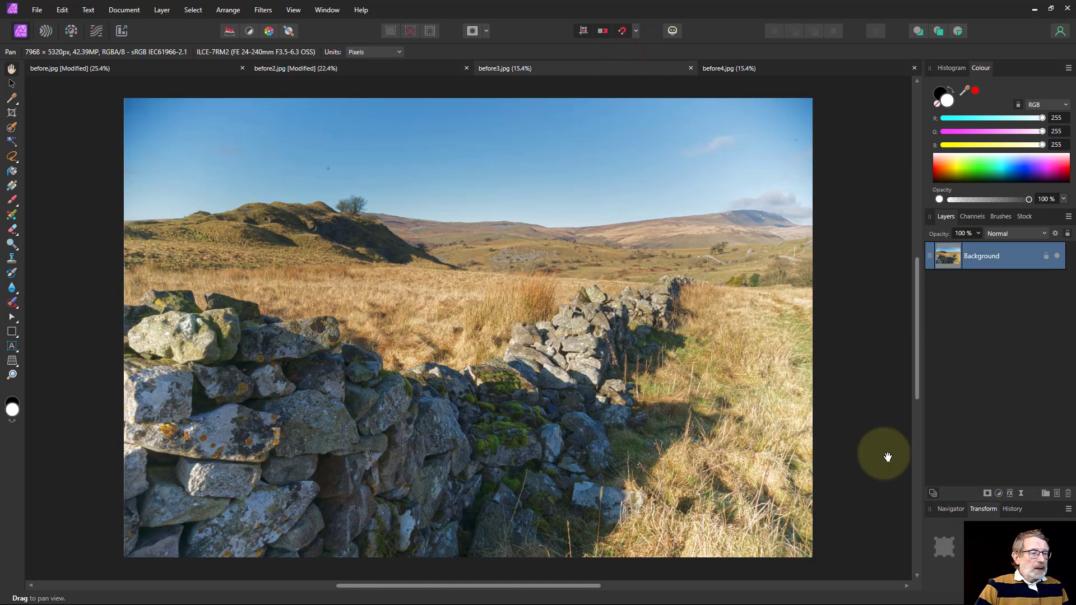
pyautogui.click(999, 494)
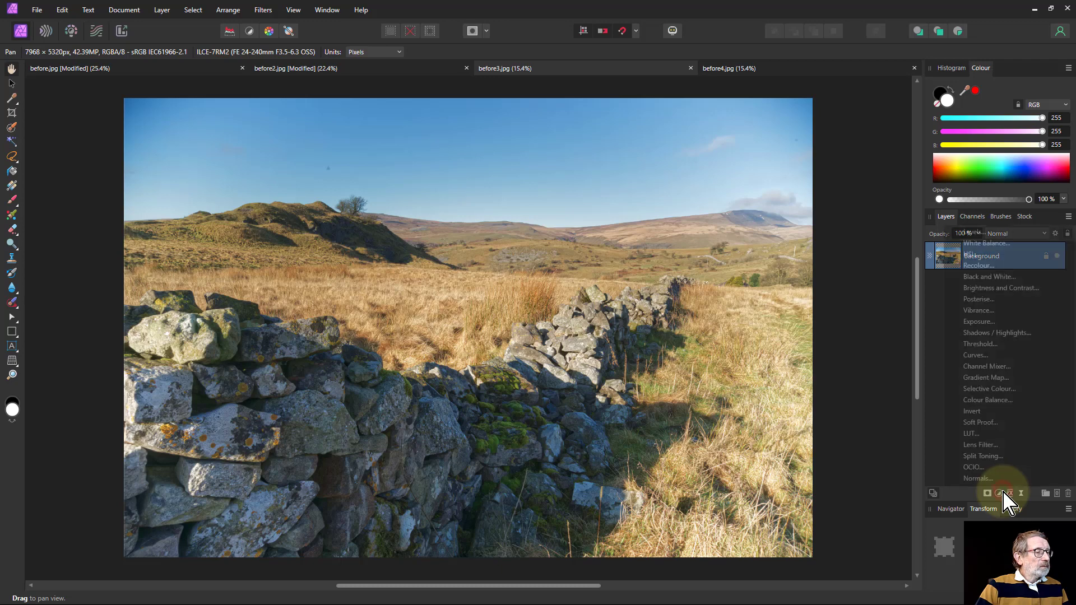
pyautogui.click(997, 276)
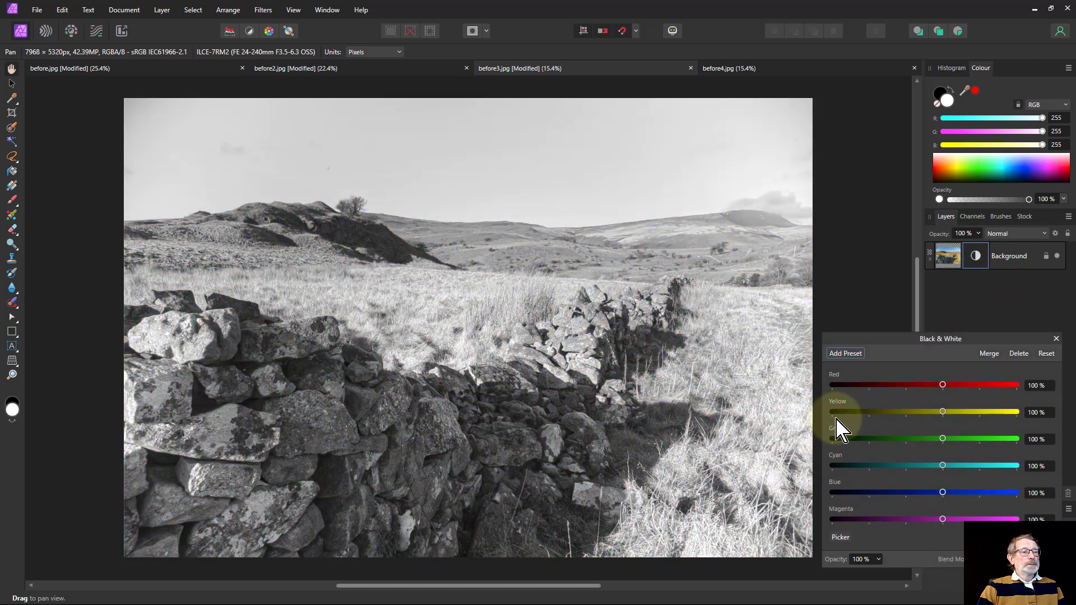
# - Set the landscape's Black and White adjustment to Red 162%, Yellow 77% and Green 300%
pyautogui.moveTo(943, 385); pyautogui.dragTo(972, 406)
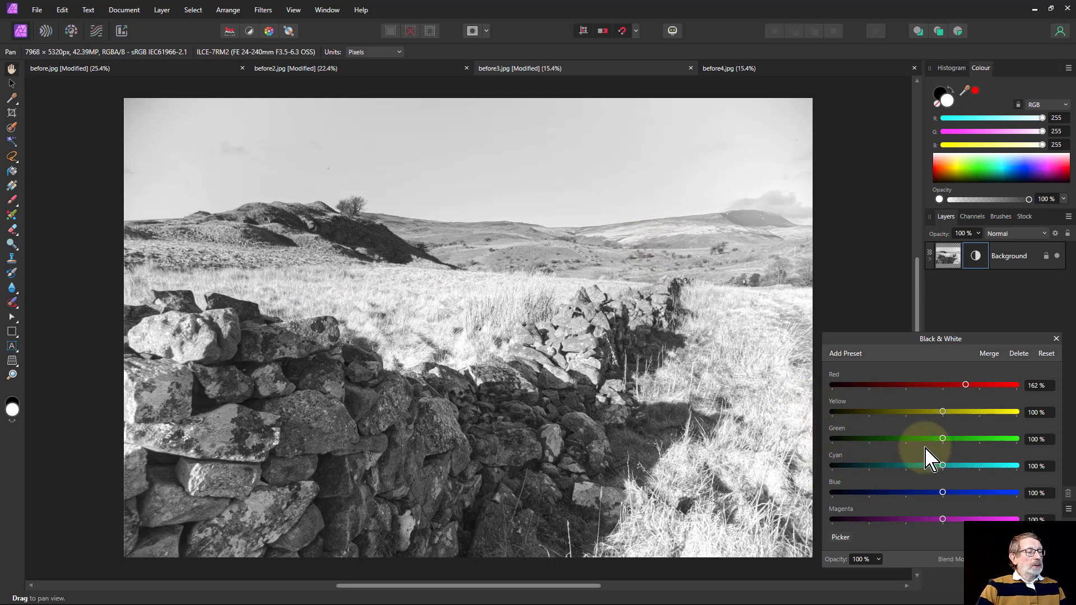
pyautogui.moveTo(942, 413)
pyautogui.mouseDown()
pyautogui.moveTo(890, 413)
pyautogui.moveTo(943, 413)
pyautogui.moveTo(916, 415)
pyautogui.moveTo(931, 424)
pyautogui.mouseUp()
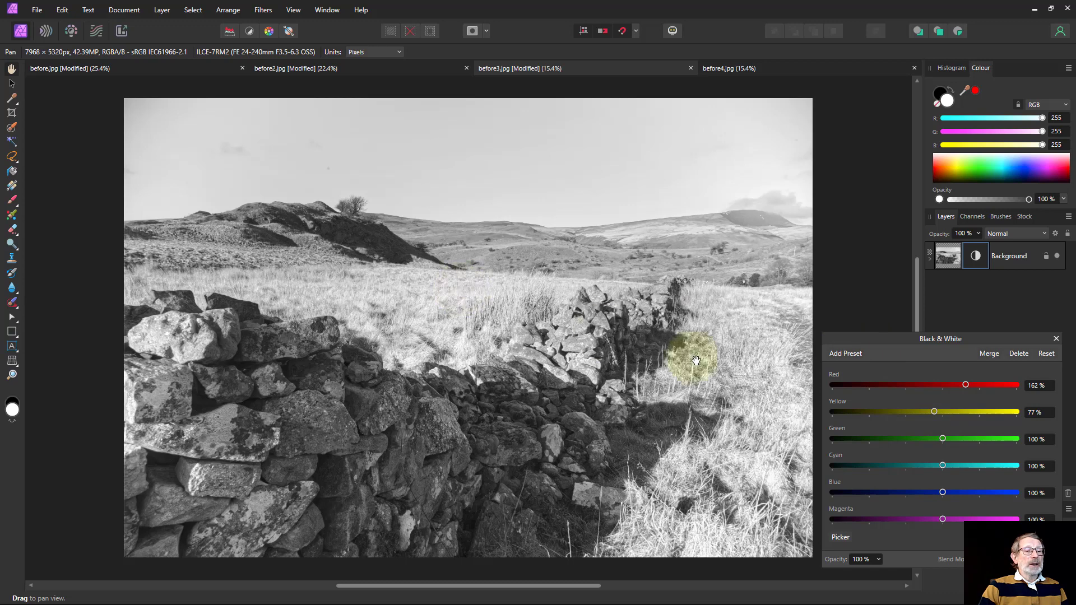
pyautogui.moveTo(943, 440); pyautogui.dragTo(1028, 440)
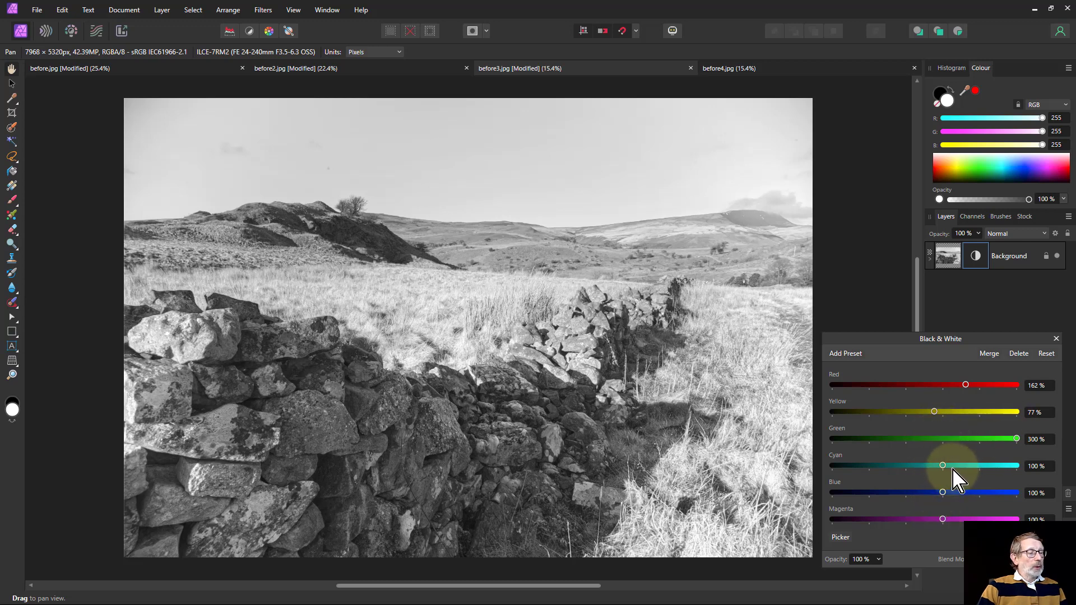
# - Try Cyan at -200% and 300% on the landscape's sky, with Blue at -5%
pyautogui.moveTo(953, 469); pyautogui.dragTo(566, 215)
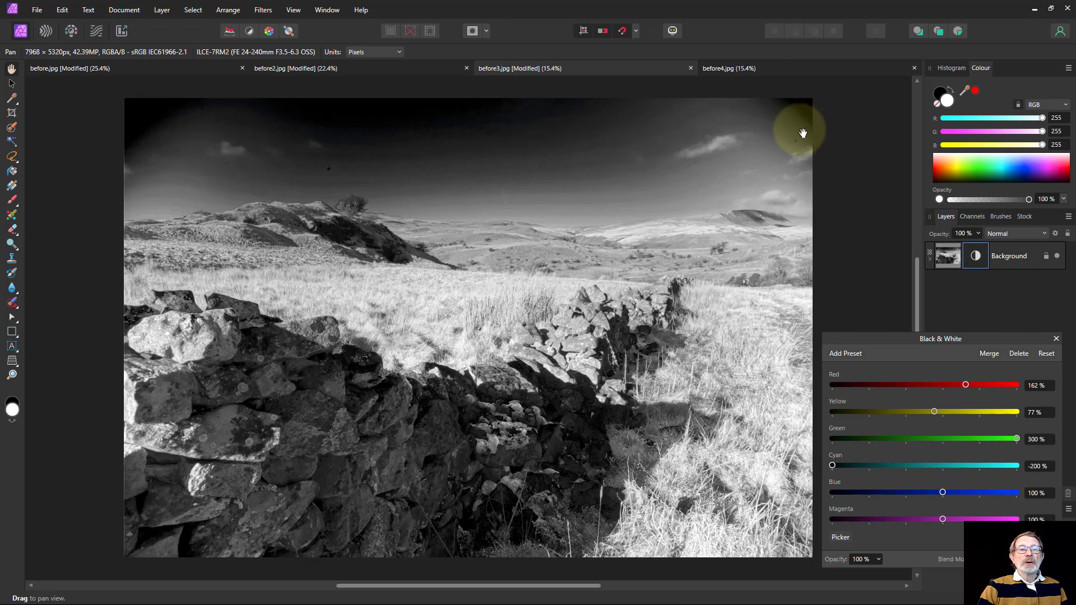
pyautogui.moveTo(834, 466); pyautogui.dragTo(1045, 482)
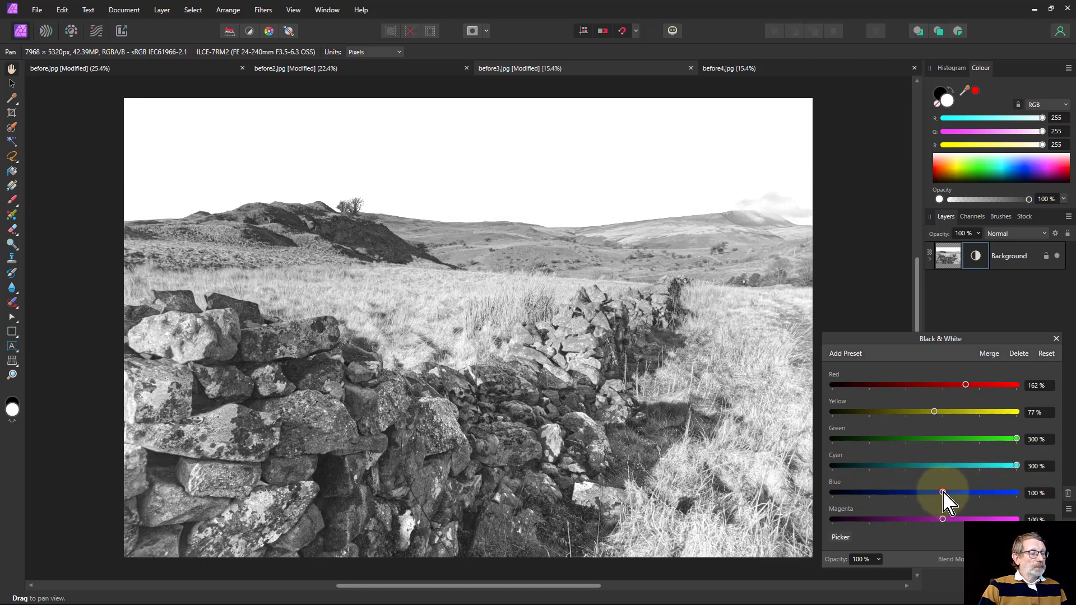
pyautogui.moveTo(936, 494); pyautogui.dragTo(911, 509)
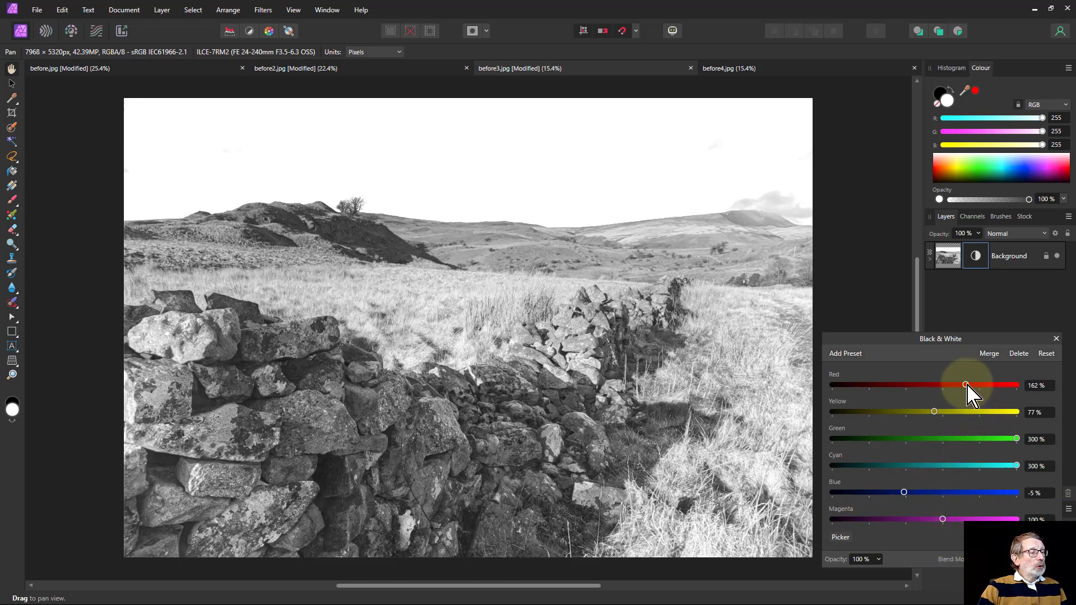
# - Rebalance the landscape's greyscale mix to Red 230%, Yellow 61%, Blue 212% and Cyan 194%
pyautogui.moveTo(968, 387); pyautogui.dragTo(928, 413)
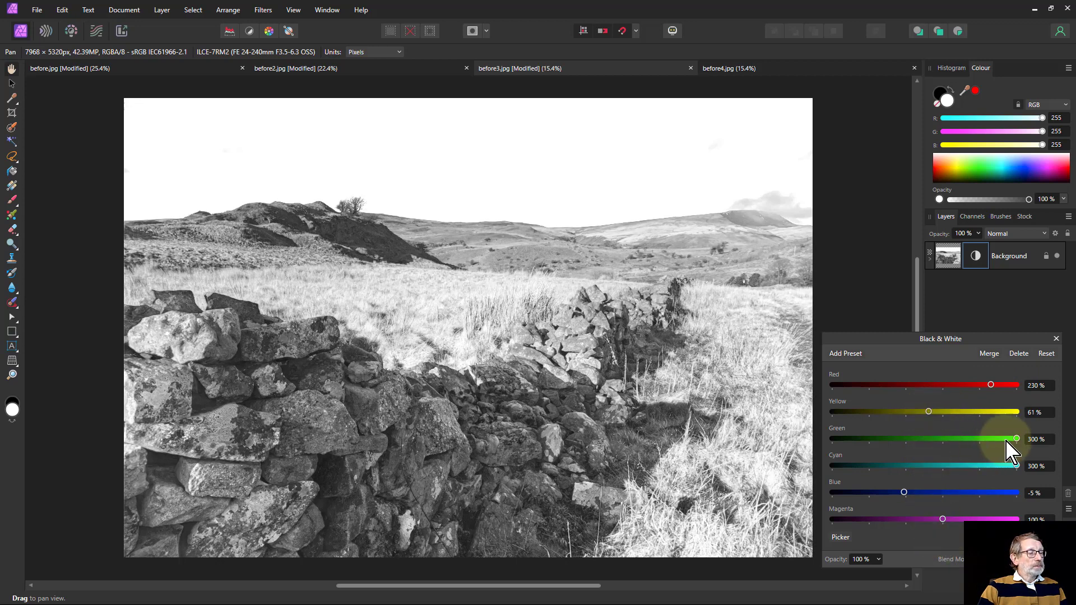
pyautogui.moveTo(1018, 438)
pyautogui.mouseDown()
pyautogui.moveTo(970, 444)
pyautogui.moveTo(1019, 443)
pyautogui.mouseUp()
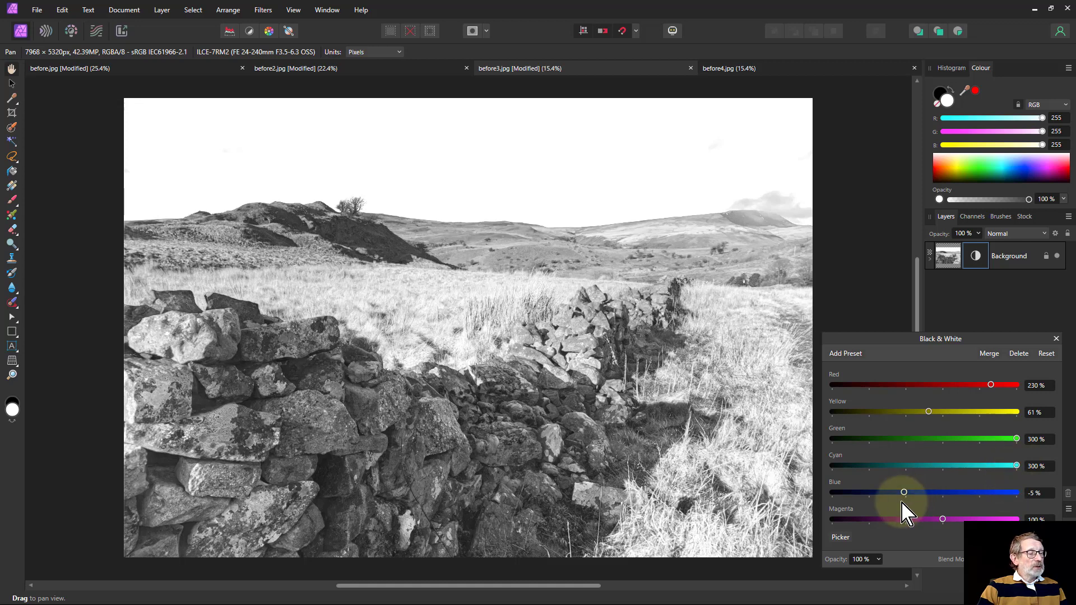
pyautogui.moveTo(912, 493); pyautogui.dragTo(982, 493)
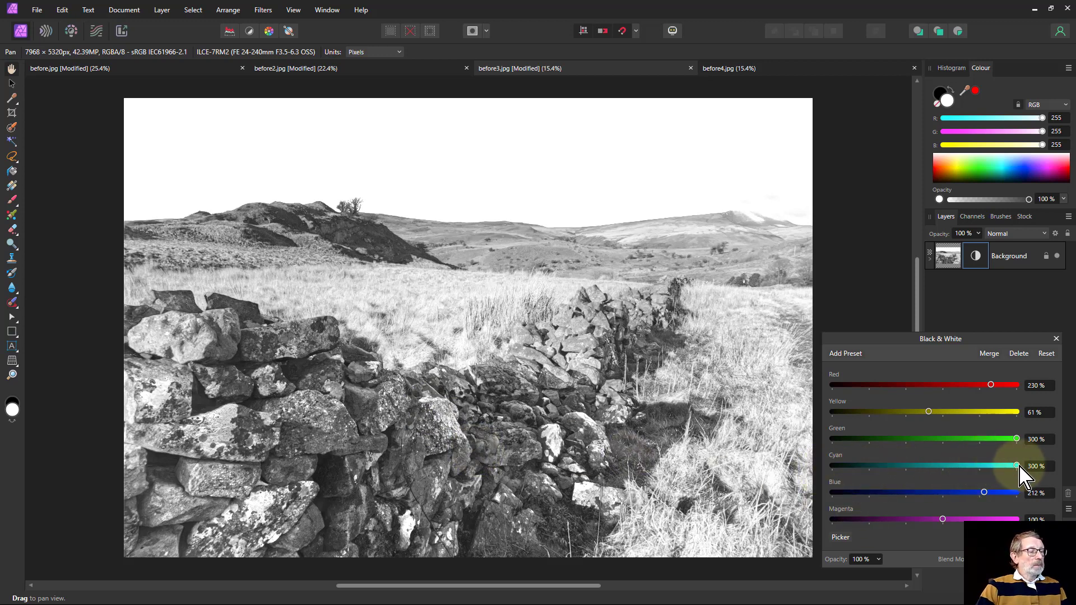
pyautogui.moveTo(1018, 466); pyautogui.dragTo(977, 466)
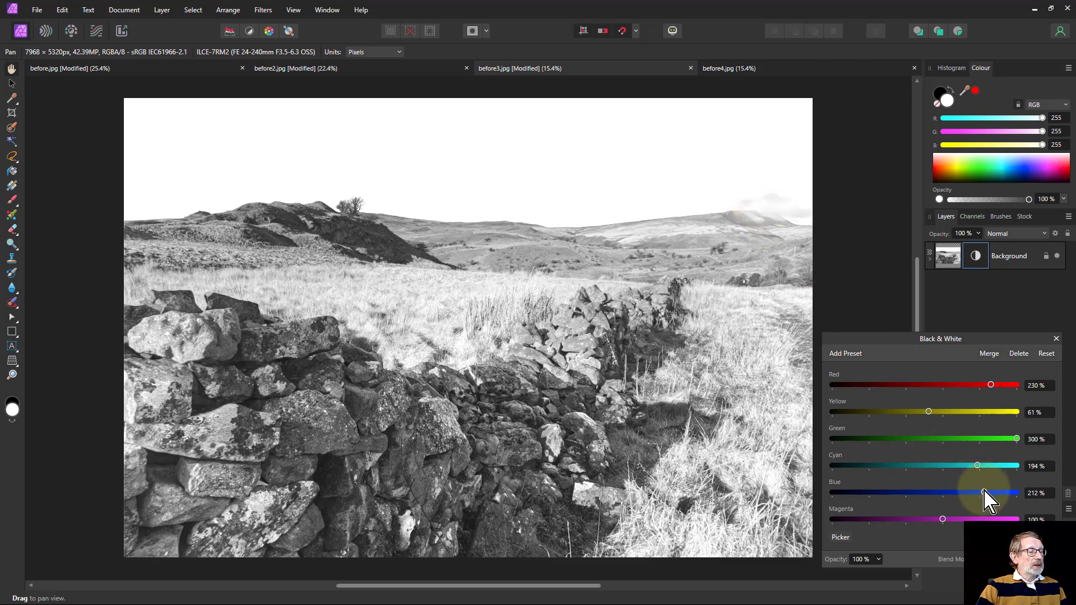
# - Compare the landscape with its colour original by hiding and showing the Black and White adjustment nested under the Background layer
pyautogui.moveTo(975, 469); pyautogui.dragTo(977, 468)
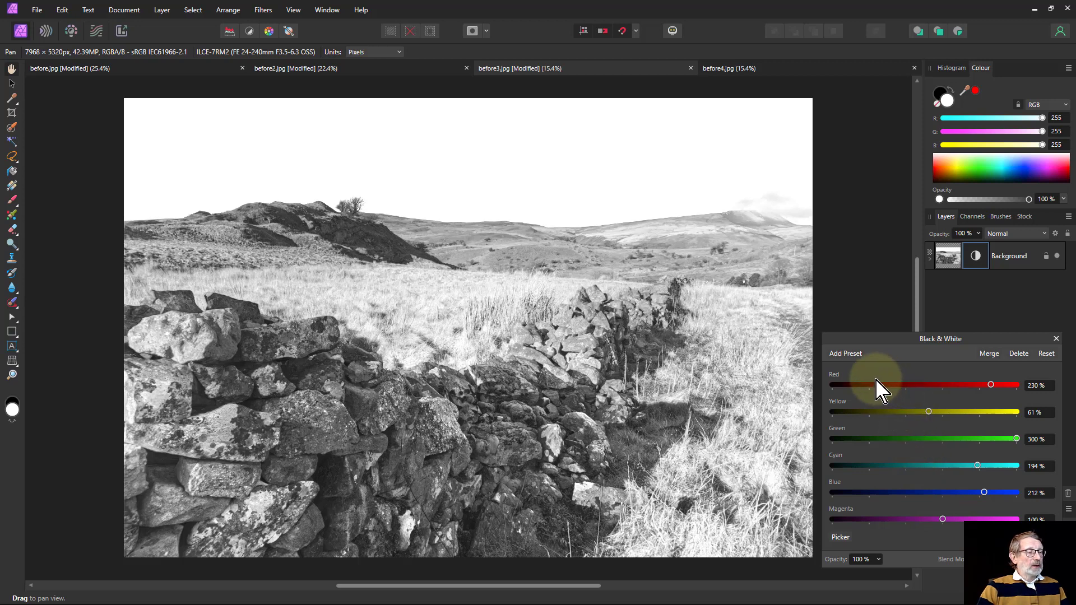
pyautogui.moveTo(944, 519)
pyautogui.mouseDown()
pyautogui.moveTo(953, 513)
pyautogui.moveTo(903, 524)
pyautogui.moveTo(941, 529)
pyautogui.mouseUp()
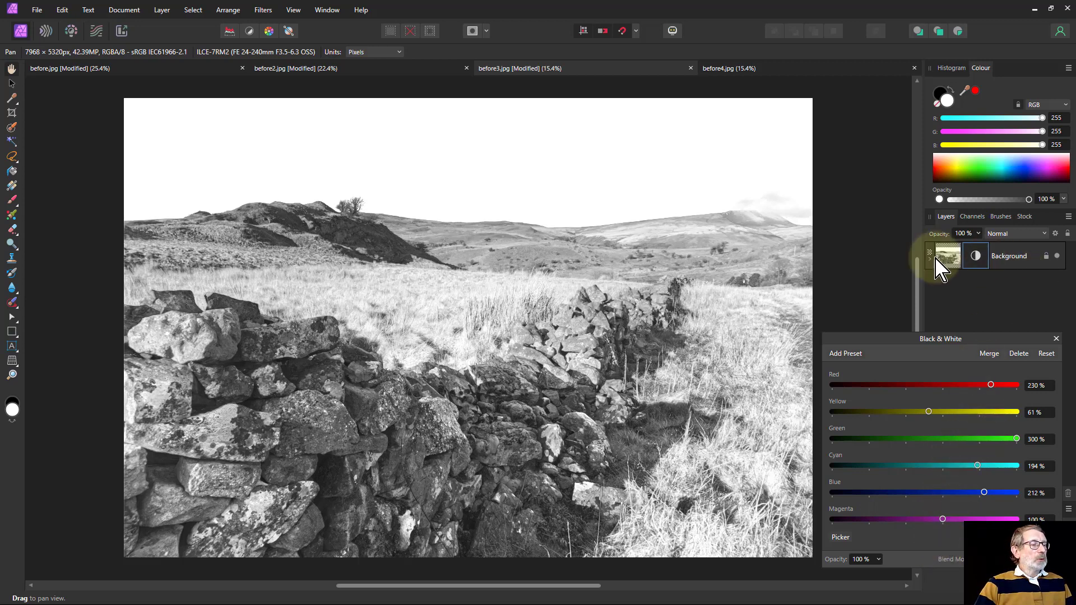
pyautogui.moveTo(931, 269); pyautogui.dragTo(1064, 294)
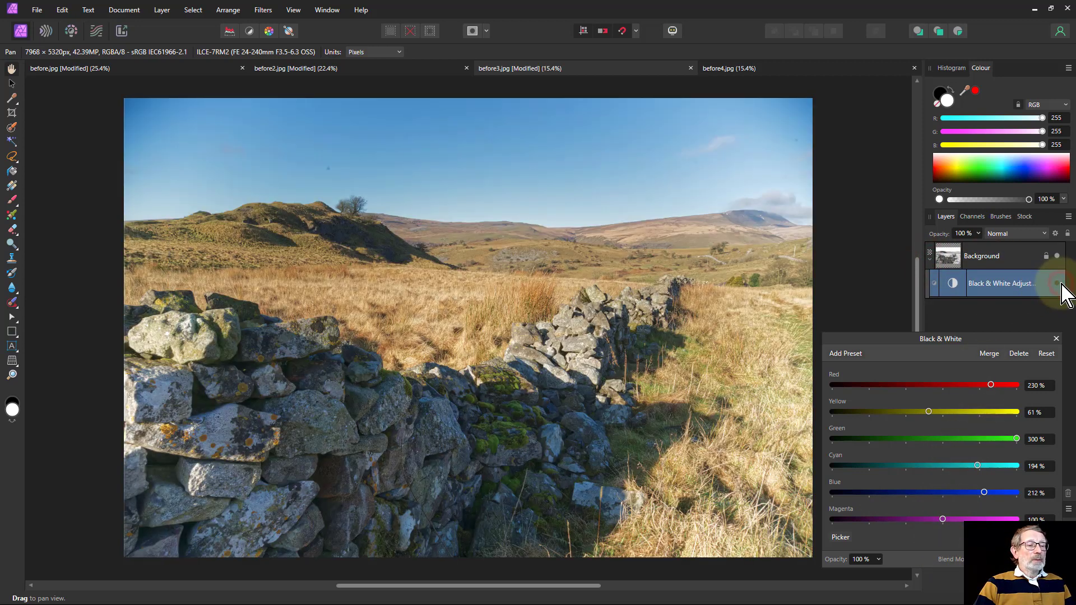
pyautogui.click(1060, 284)
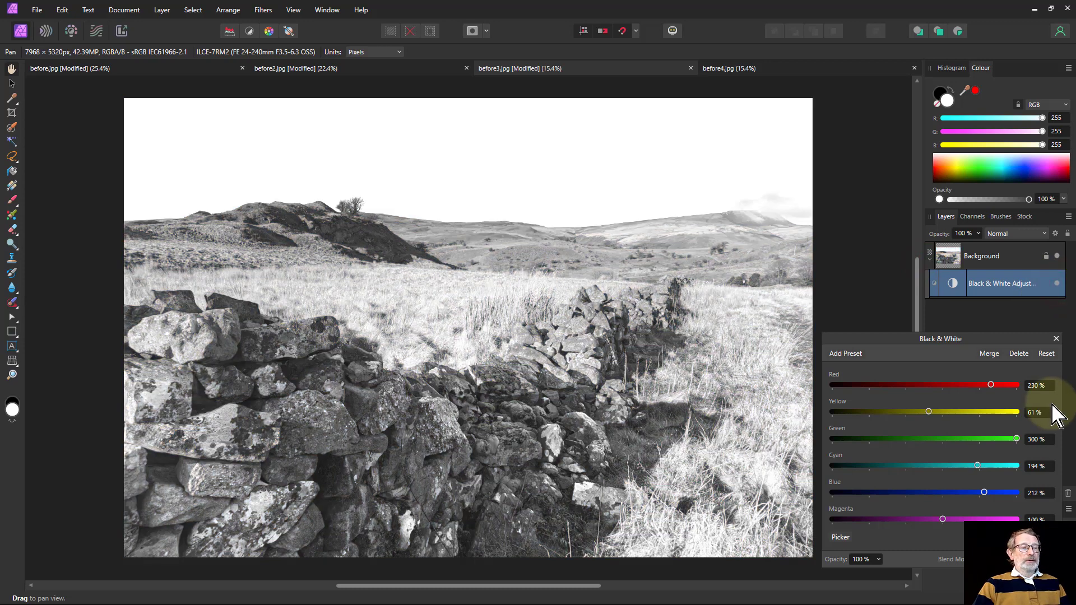
# - Switch to the before4.jpg document and add a Black and White adjustment to the waterfall photo
pyautogui.click(816, 74)
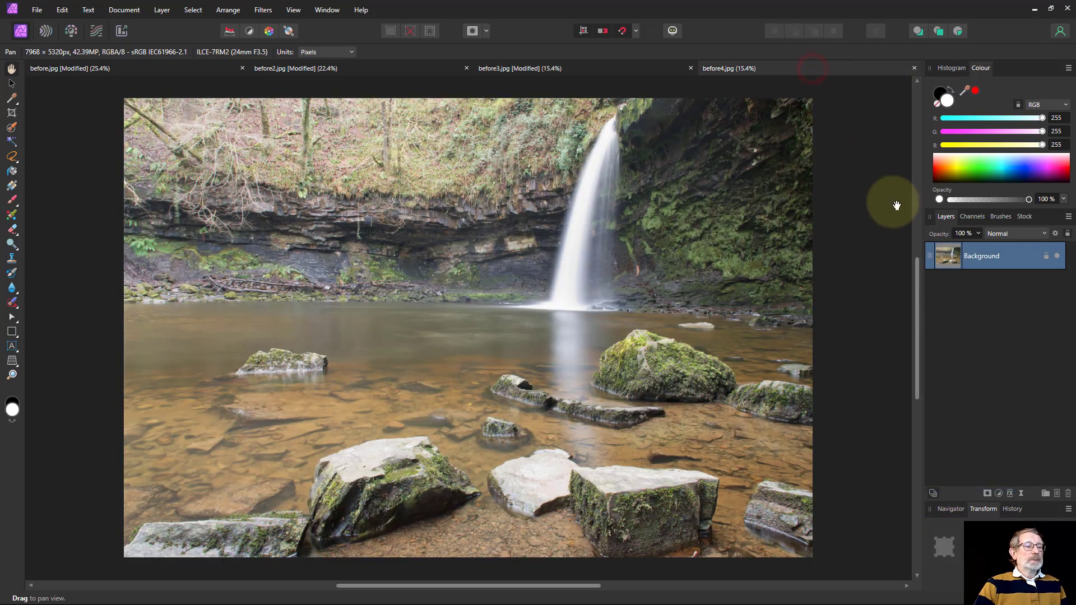
pyautogui.click(1000, 493)
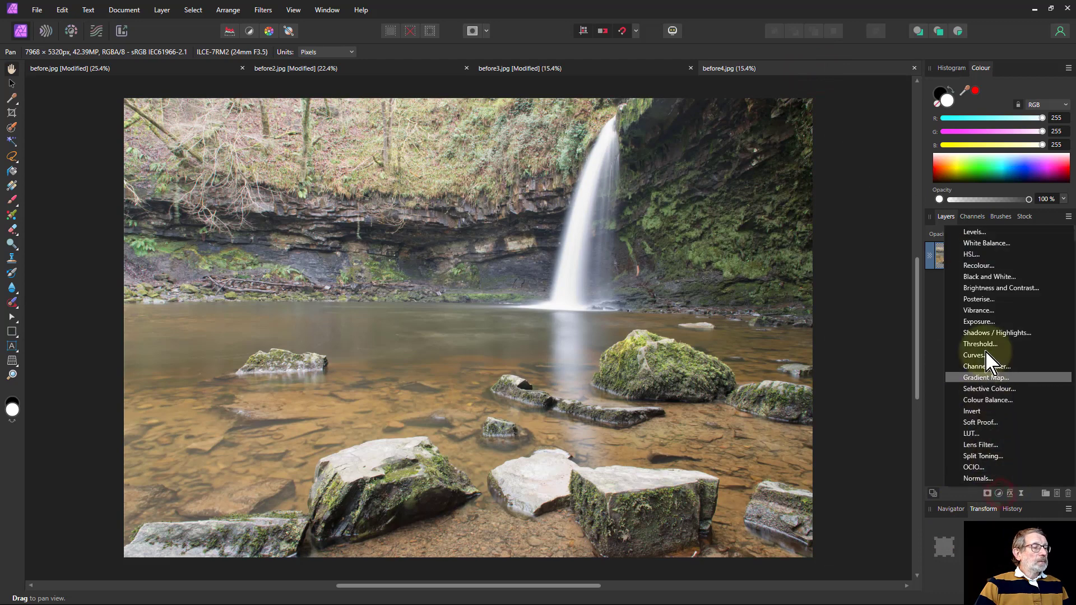
pyautogui.click(987, 277)
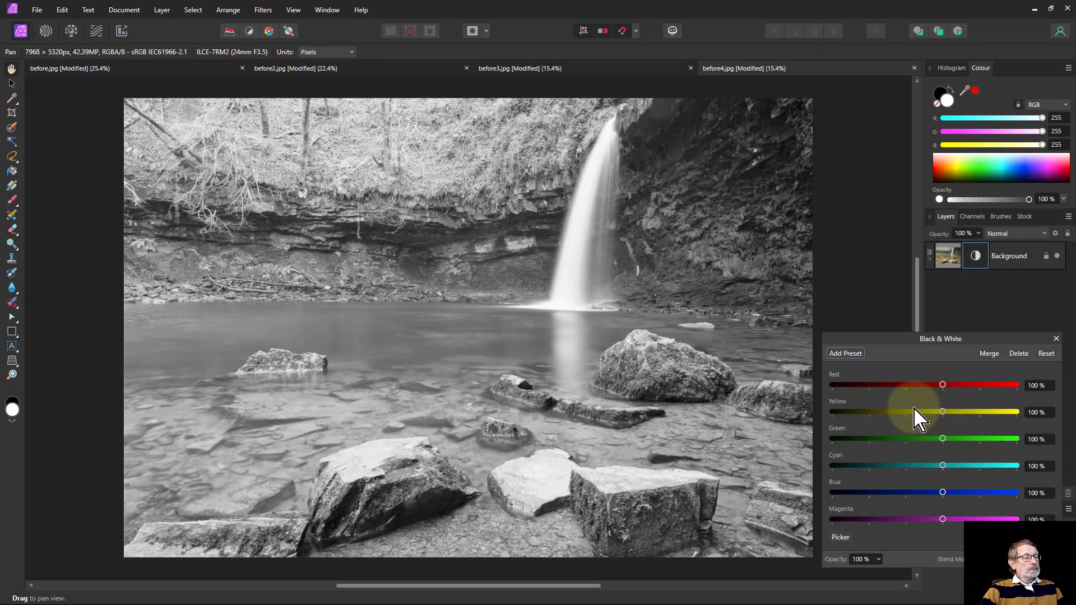
# - Darken the waterfall photo's warm tones by setting the Black and White adjustment to Red -50% and Yellow 61%
pyautogui.moveTo(943, 385); pyautogui.dragTo(848, 387)
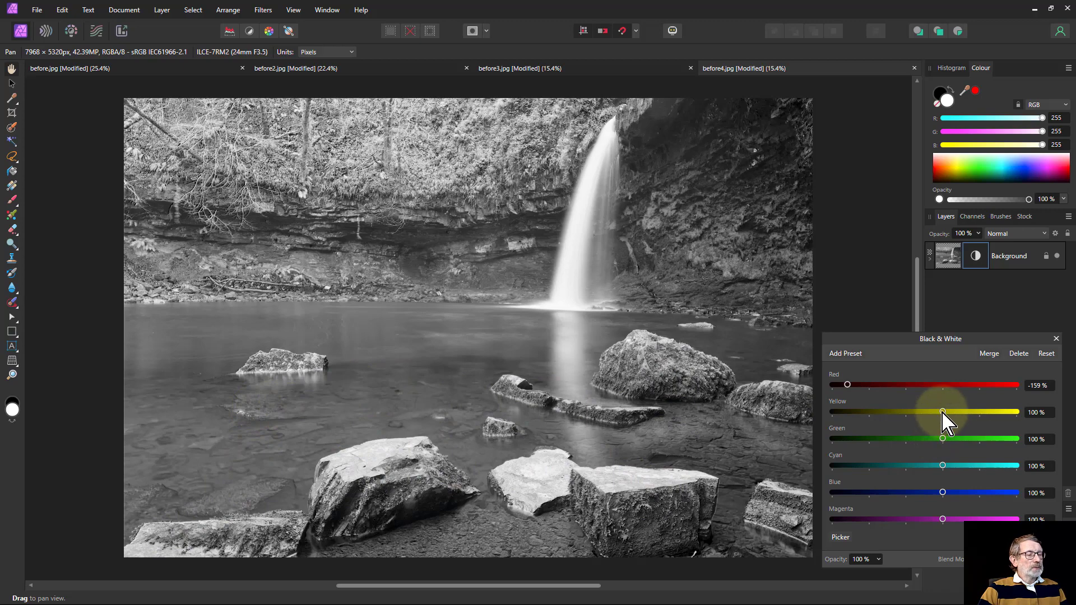
pyautogui.moveTo(942, 413)
pyautogui.mouseDown()
pyautogui.moveTo(1002, 413)
pyautogui.moveTo(900, 413)
pyautogui.moveTo(950, 413)
pyautogui.moveTo(939, 413)
pyautogui.mouseUp()
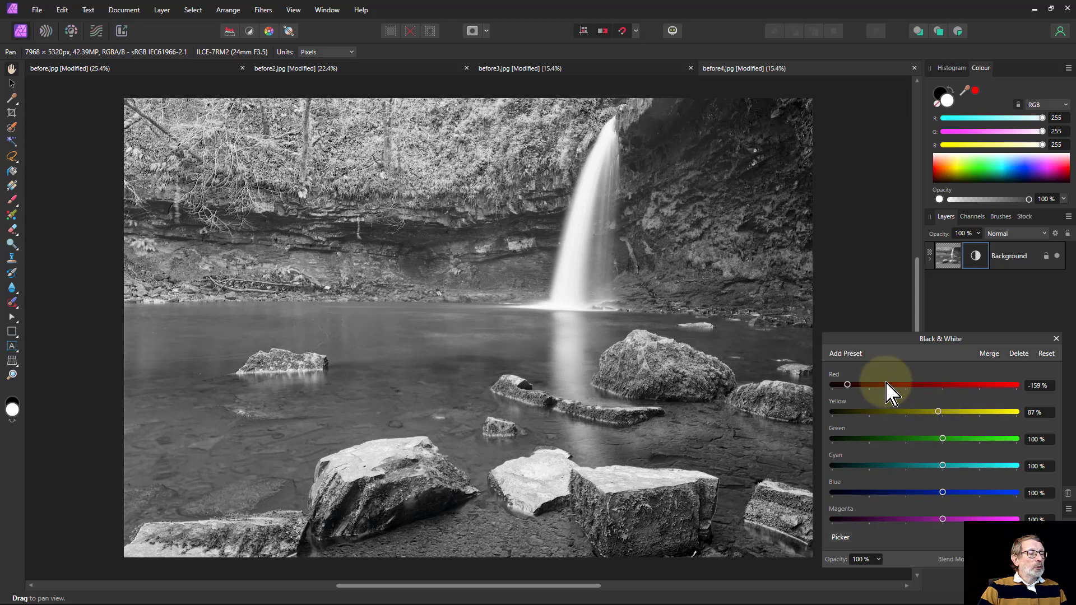
pyautogui.moveTo(848, 386); pyautogui.dragTo(888, 386)
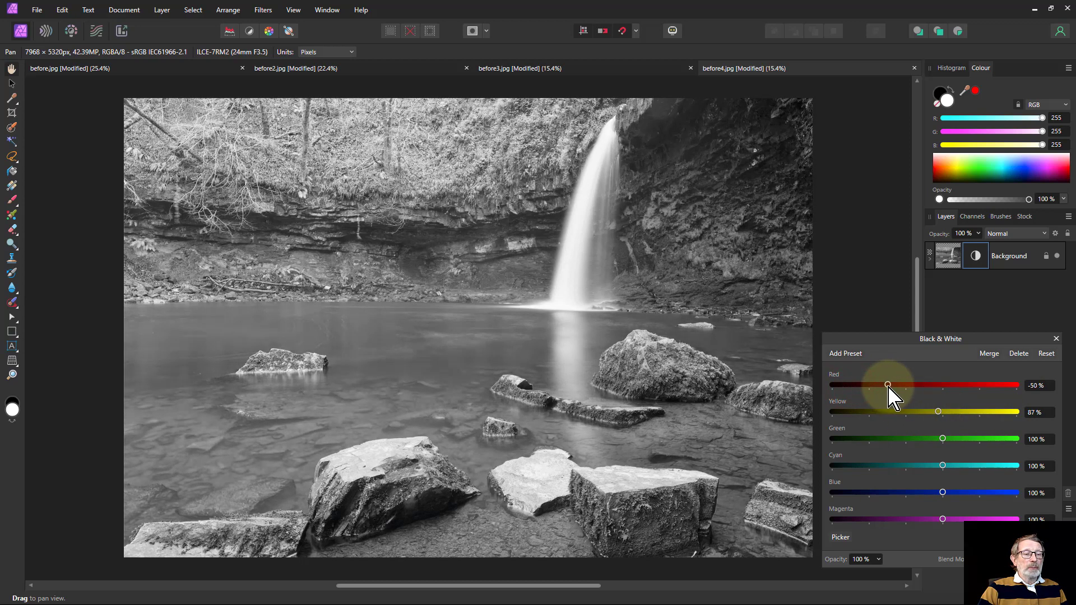
pyautogui.moveTo(939, 413); pyautogui.dragTo(922, 412)
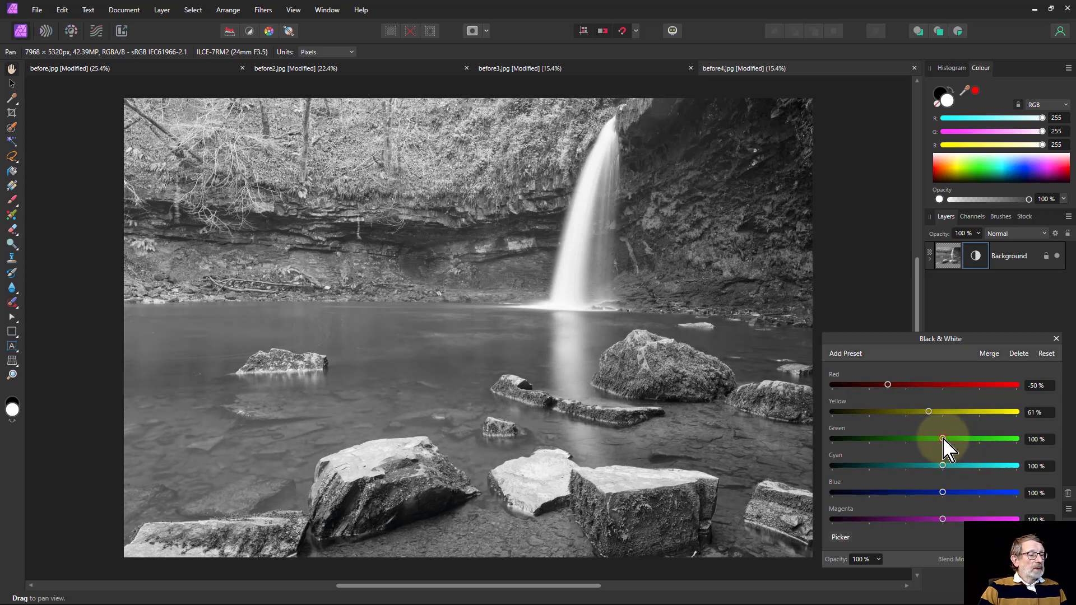
# - Set the waterfall photo's Black and White adjustment to Green 300%, Cyan 195% and Blue -69%
pyautogui.moveTo(943, 439); pyautogui.dragTo(1003, 441)
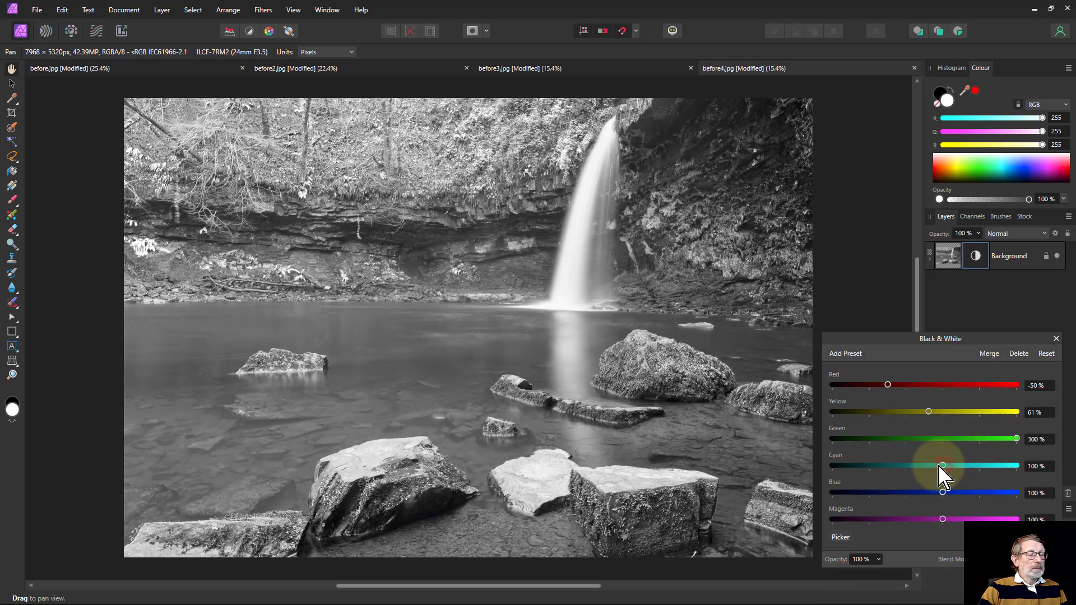
pyautogui.moveTo(941, 468); pyautogui.dragTo(995, 468)
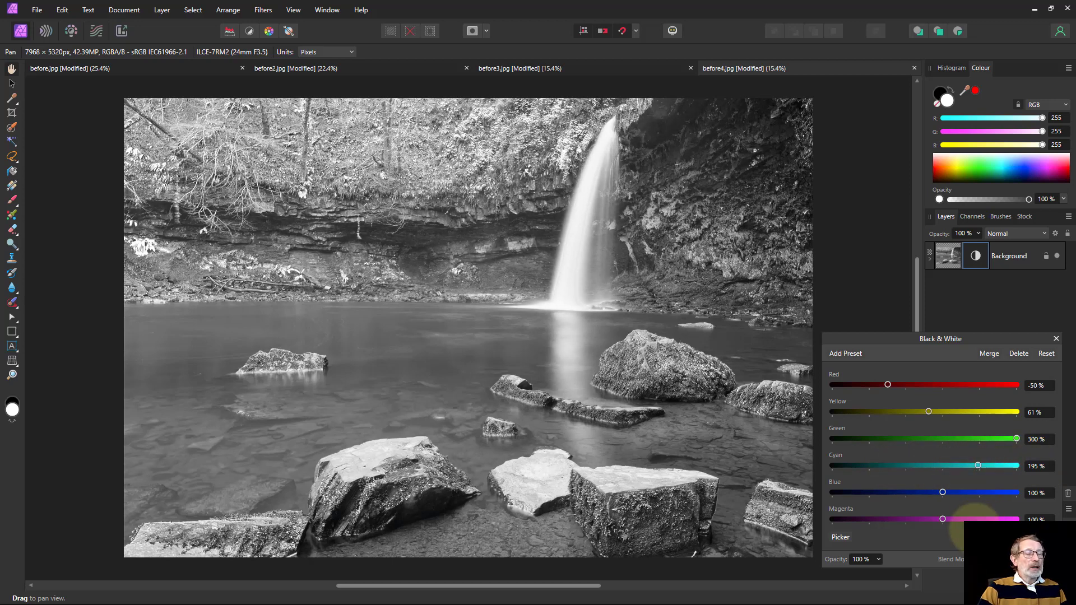
pyautogui.moveTo(941, 493); pyautogui.dragTo(882, 494)
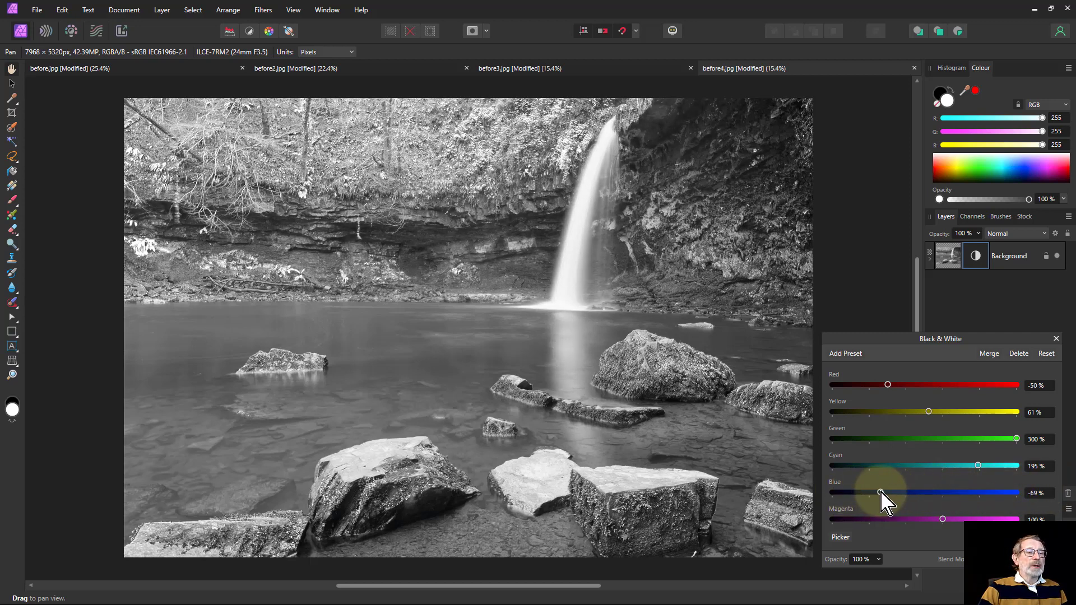
pyautogui.moveTo(942, 519)
pyautogui.mouseDown()
pyautogui.moveTo(977, 517)
pyautogui.moveTo(866, 521)
pyautogui.moveTo(929, 520)
pyautogui.mouseUp()
pyautogui.moveTo(933, 578); pyautogui.dragTo(948, 589)
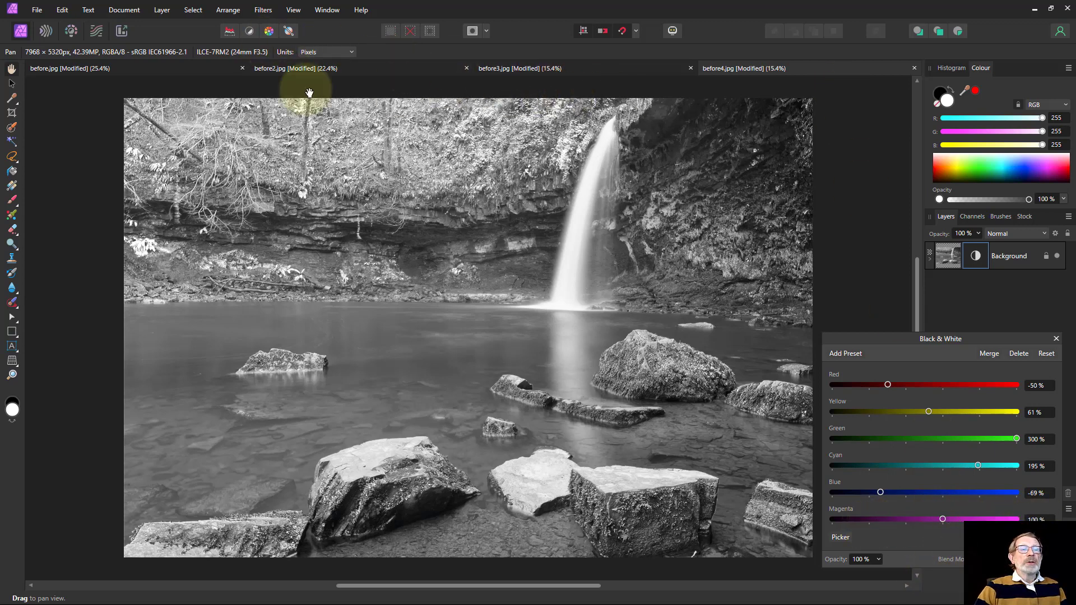
# - Review the black and white conversions in before.jpg, before2.jpg, before3.jpg and before4.jpg one after another, keeping all documents open
pyautogui.click(243, 69)
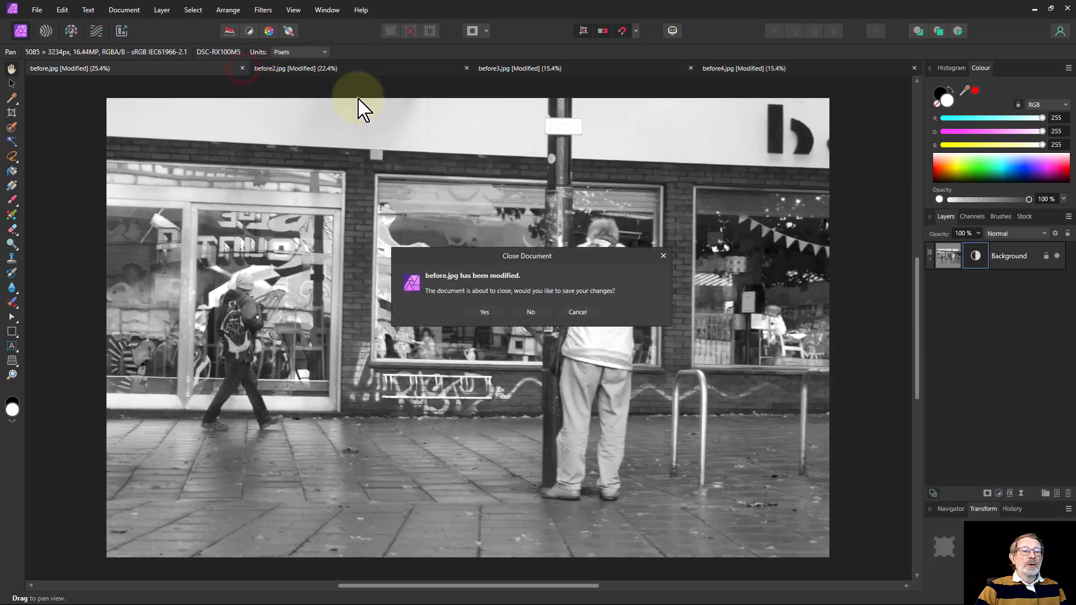
pyautogui.click(584, 313)
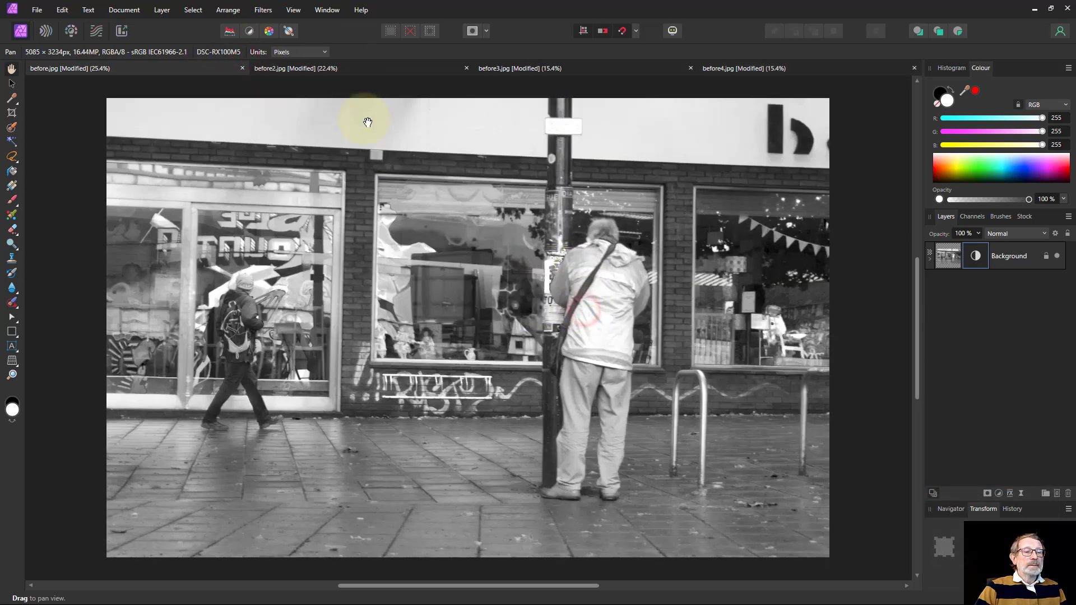
pyautogui.click(177, 70)
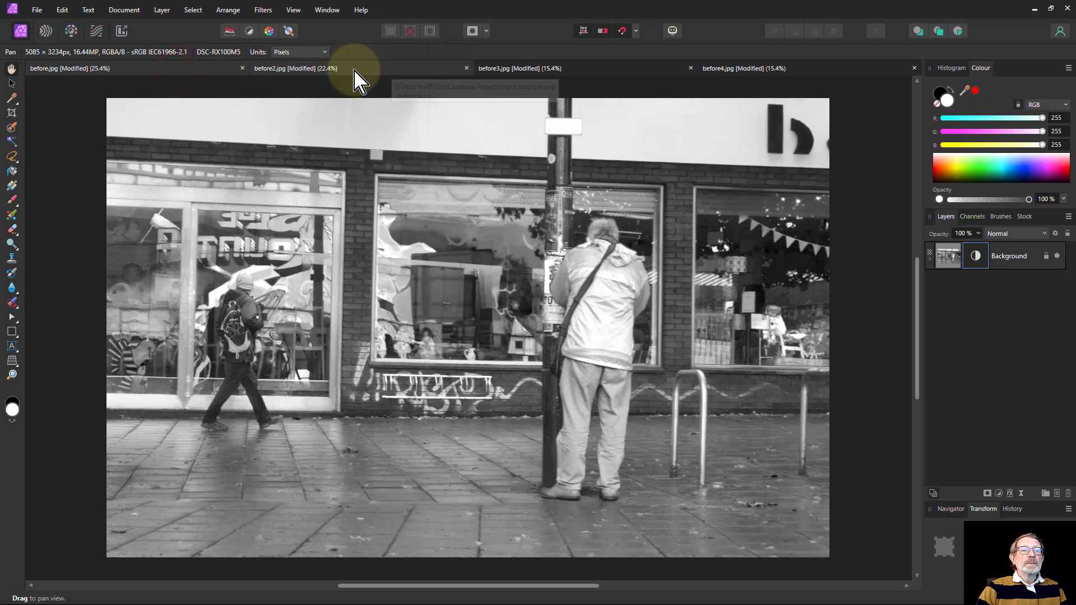
pyautogui.click(367, 70)
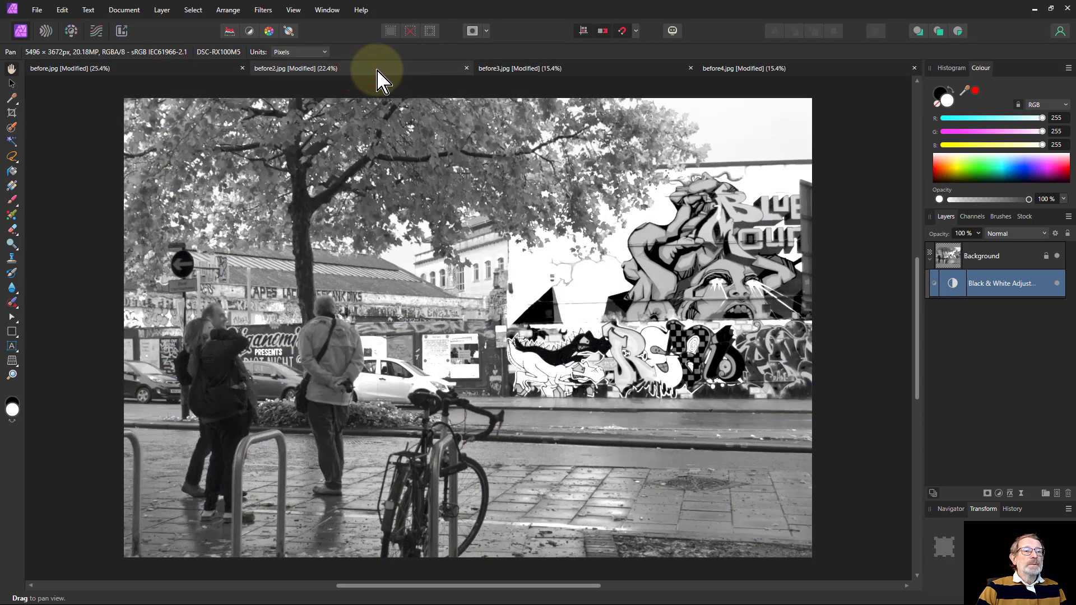
pyautogui.click(596, 70)
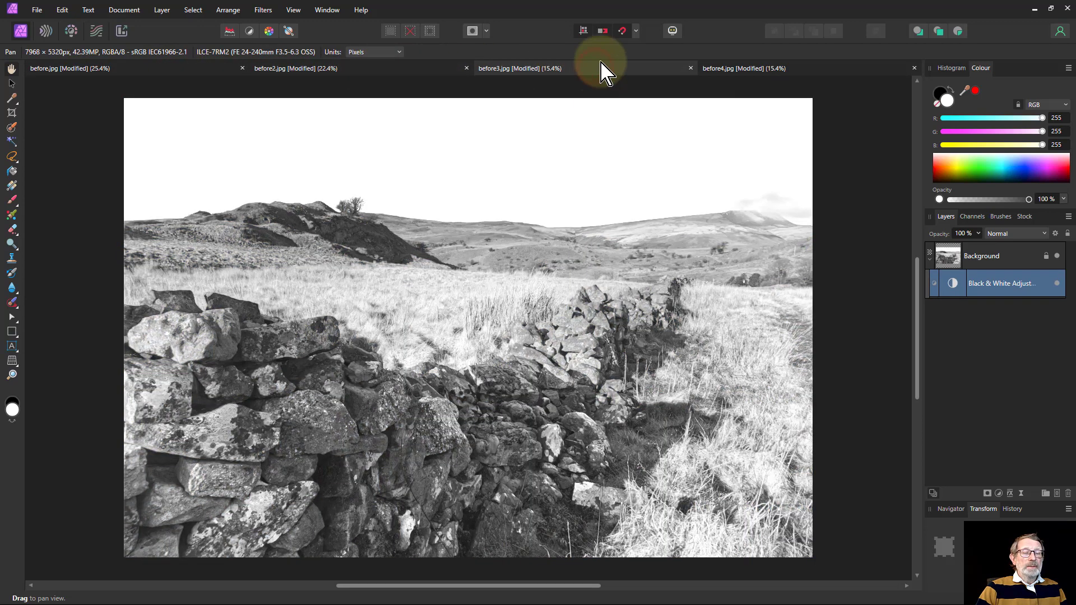
pyautogui.click(762, 69)
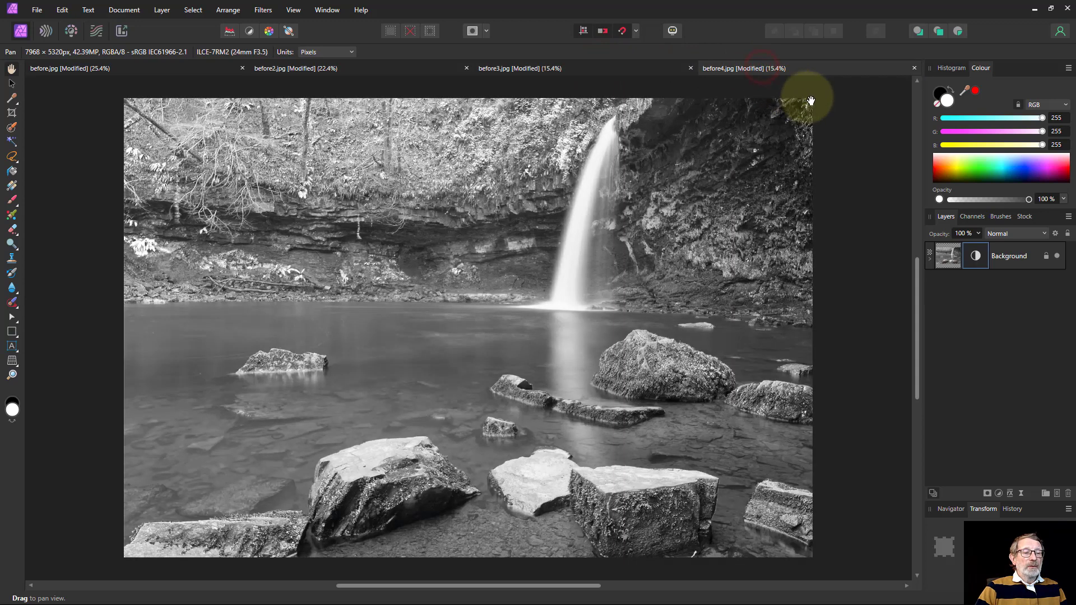